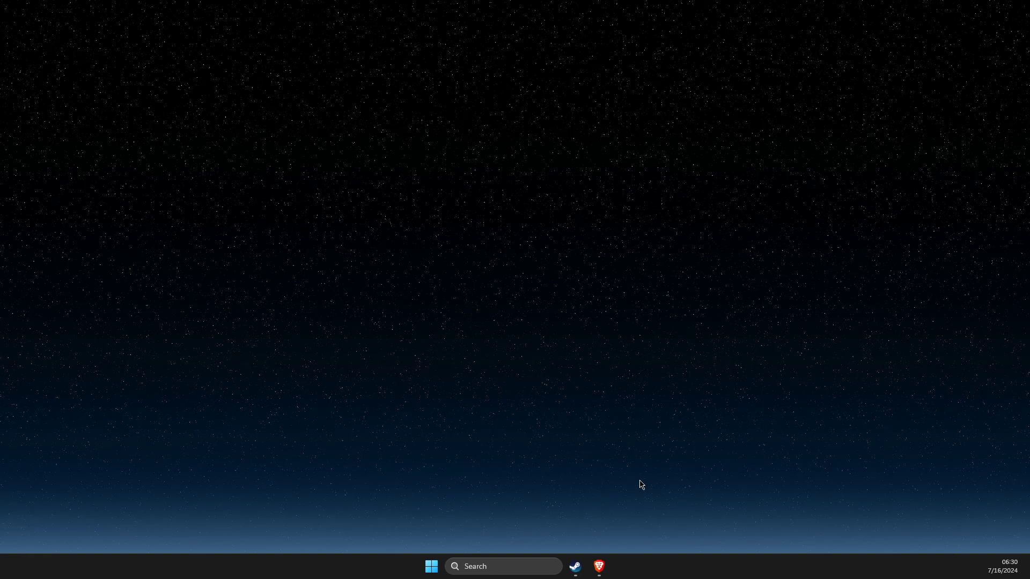
Restore Brave and rerun the fast.com speed test, now measuring 380 Mbps.
{"action": "left_click", "coordinate": [599, 566]}
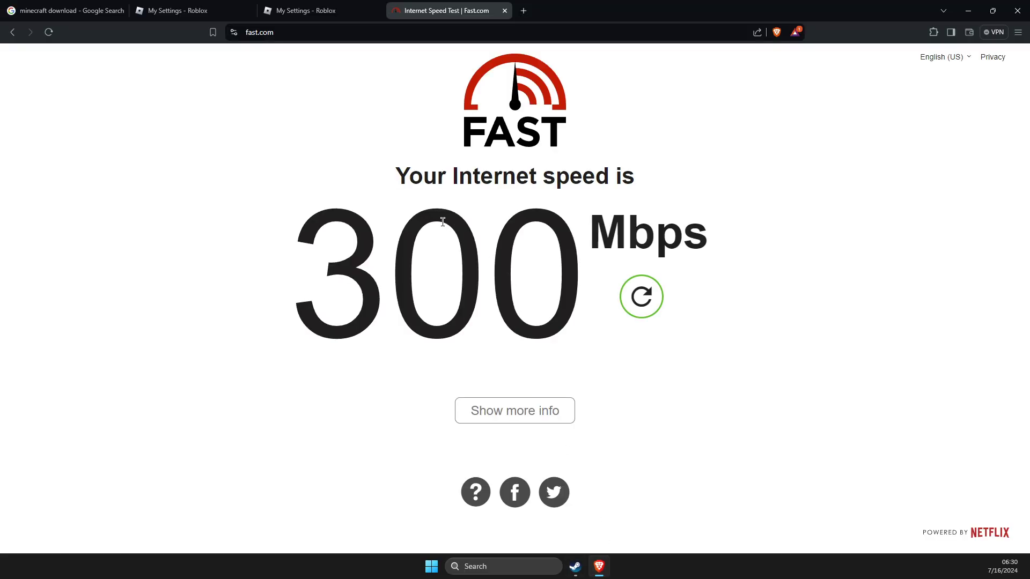
{"action": "left_click", "coordinate": [647, 300]}
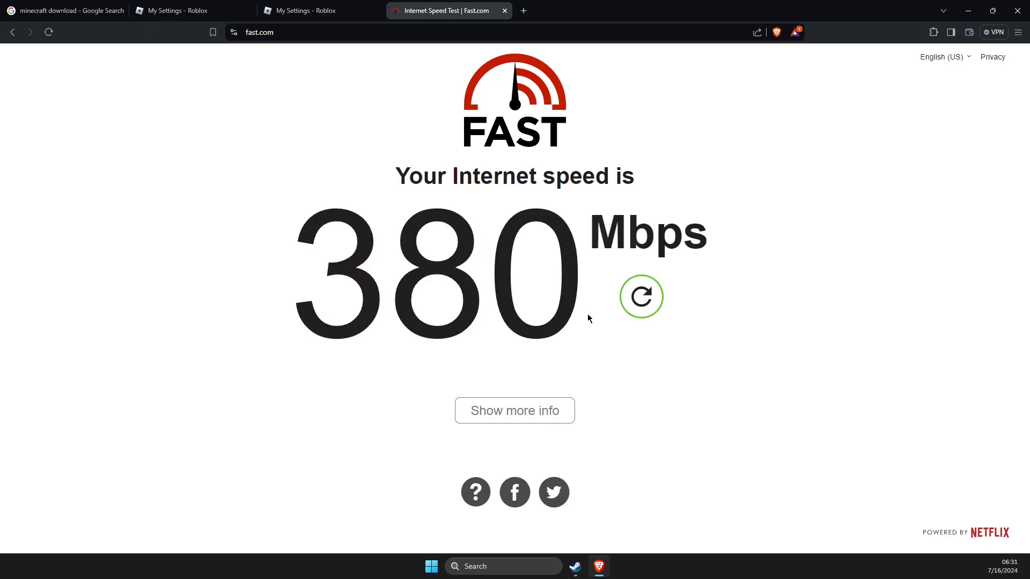
Search for Roblox Player and open the folder holding its shortcut.
{"action": "left_click", "coordinate": [968, 12]}
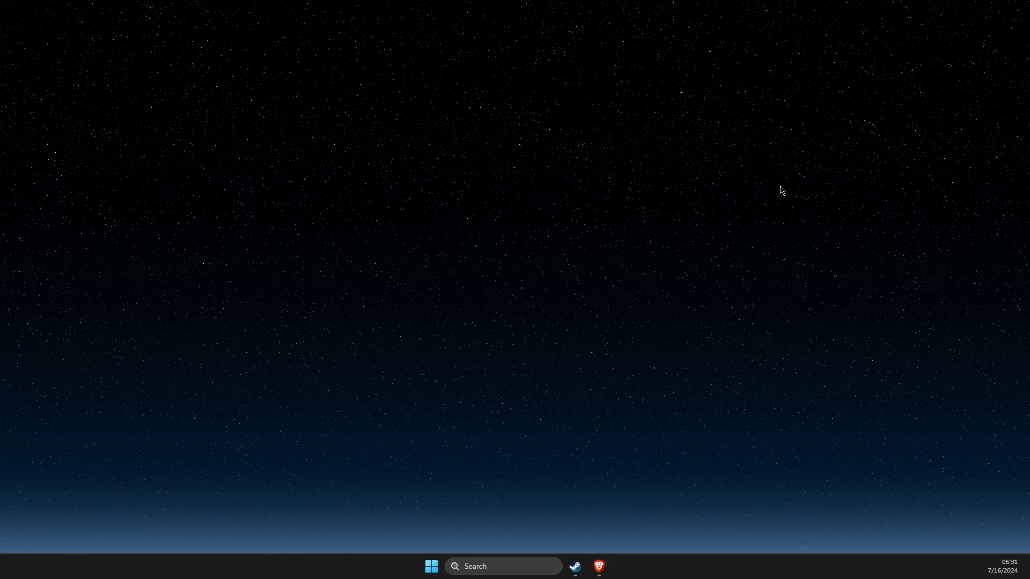
{"action": "left_click", "coordinate": [477, 567]}
{"action": "type", "text": "ROBLOx Player"}
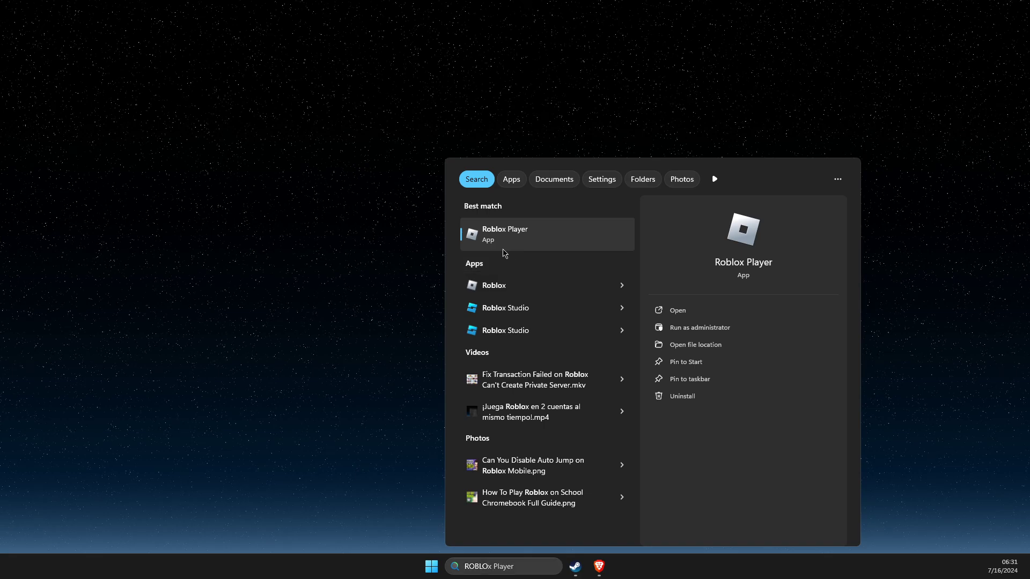
{"action": "right_click", "coordinate": [505, 252]}
{"action": "left_click", "coordinate": [564, 282]}
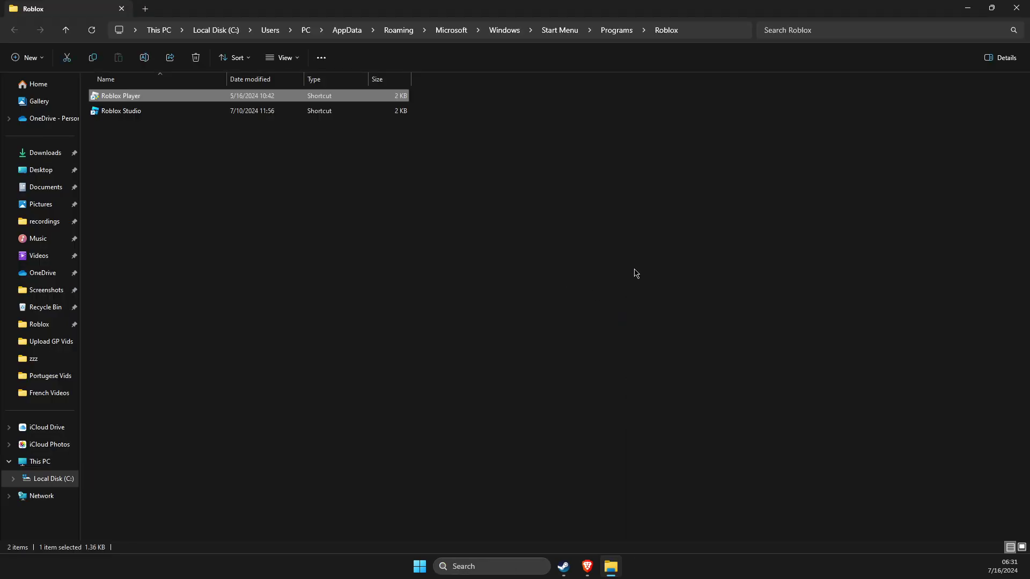
Follow the shortcut to the Roblox version folder with RobloxPlayerBeta.exe and select its full path.
{"action": "right_click", "coordinate": [159, 99]}
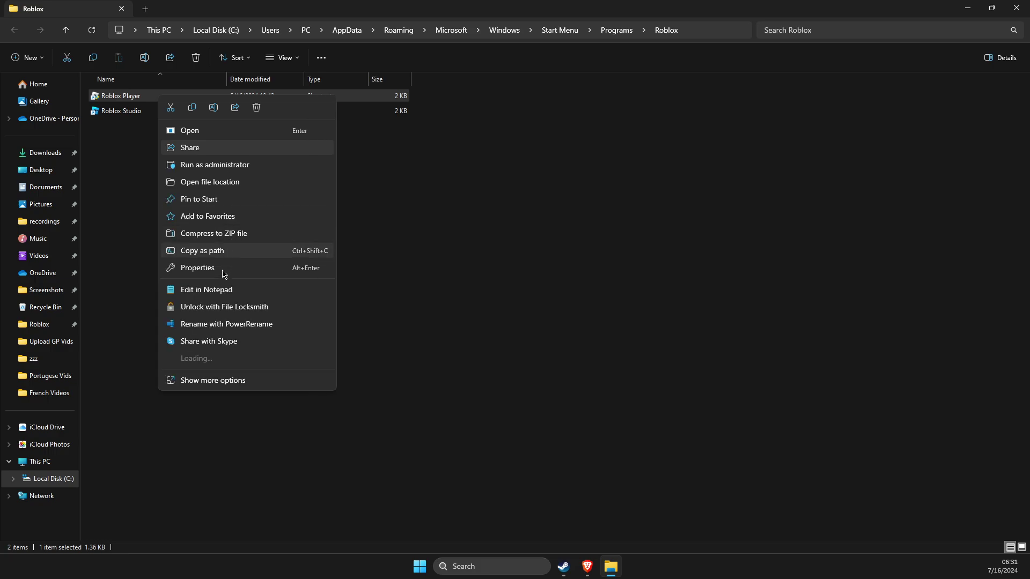
{"action": "left_click", "coordinate": [202, 187]}
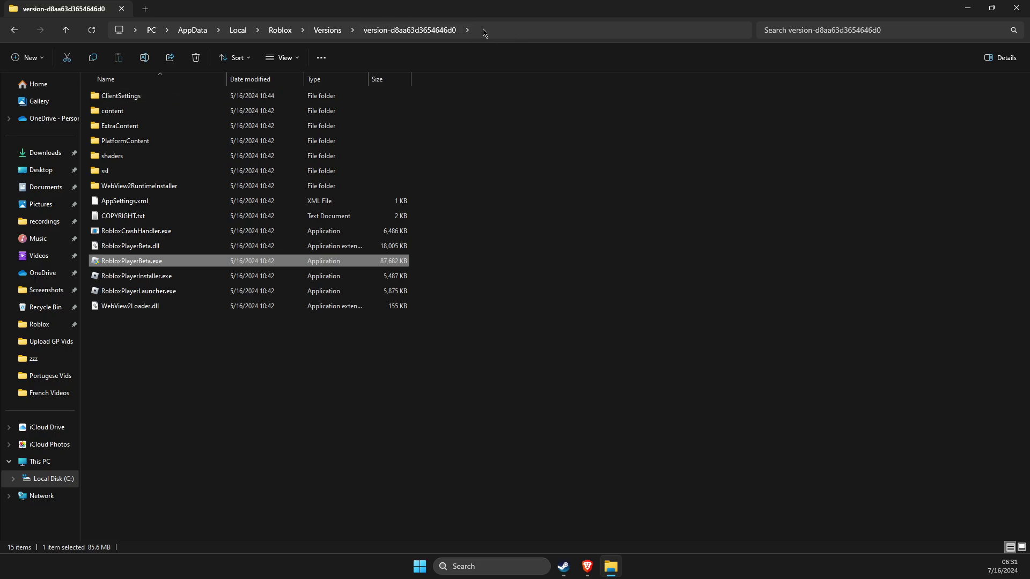
{"action": "left_click", "coordinate": [500, 33]}
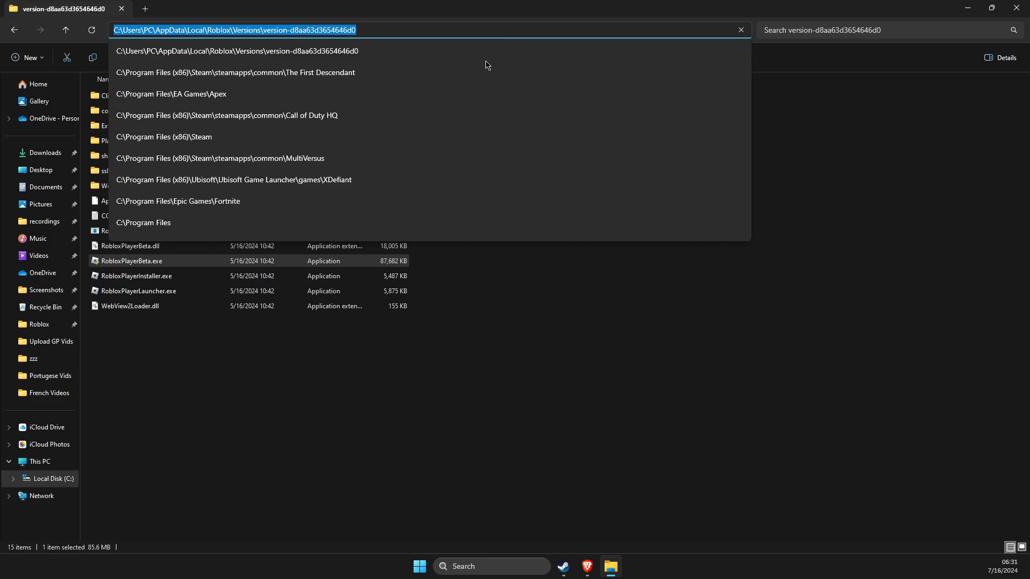
Close Explorer and open the Graphics settings page from Windows search.
{"action": "left_click", "coordinate": [967, 8]}
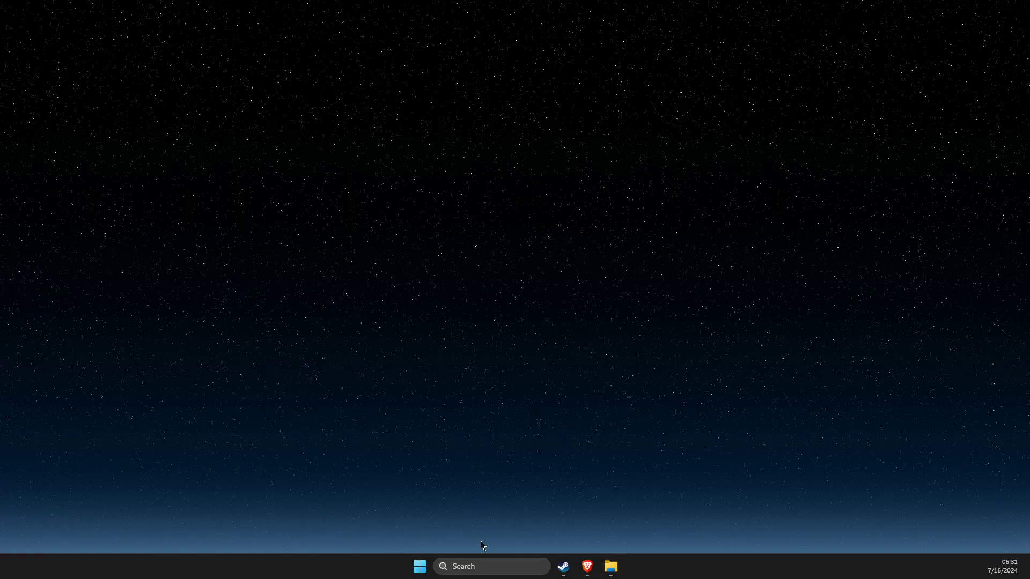
{"action": "left_click", "coordinate": [487, 565]}
{"action": "type", "text": "GRAP"}
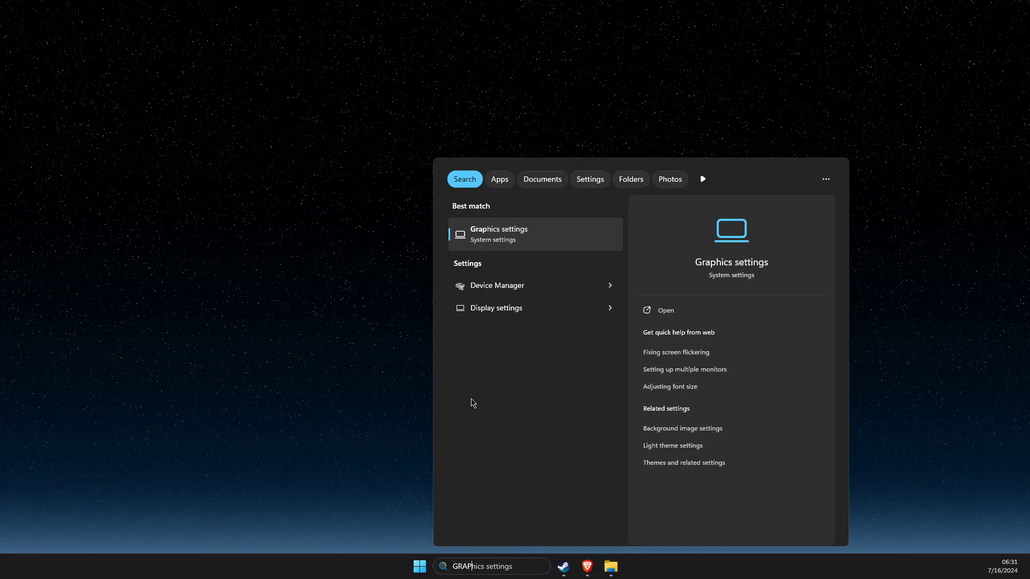
{"action": "left_click", "coordinate": [507, 242]}
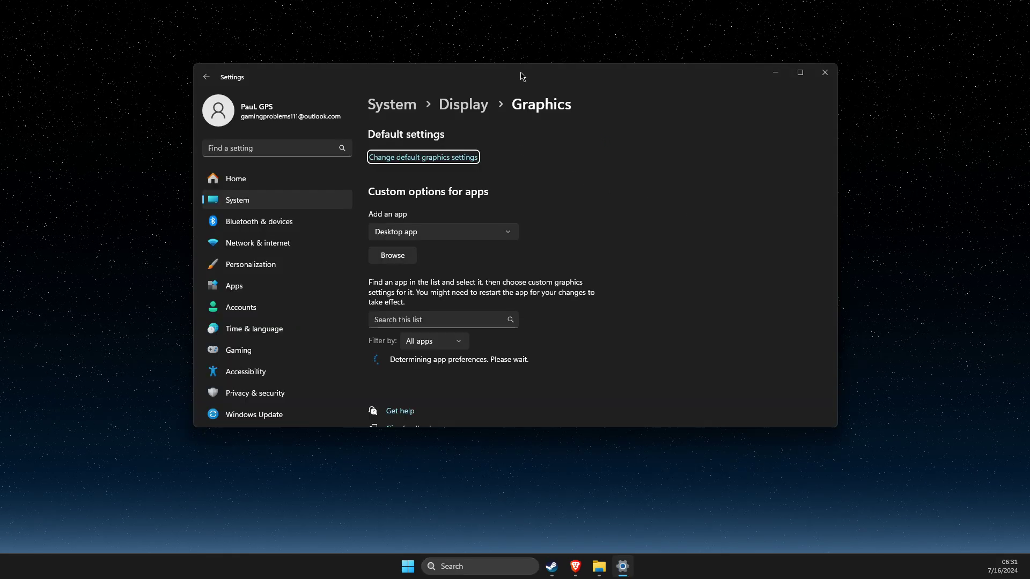
{"action": "left_click_drag", "start_coordinate": [520, 76], "coordinate": [484, 99]}
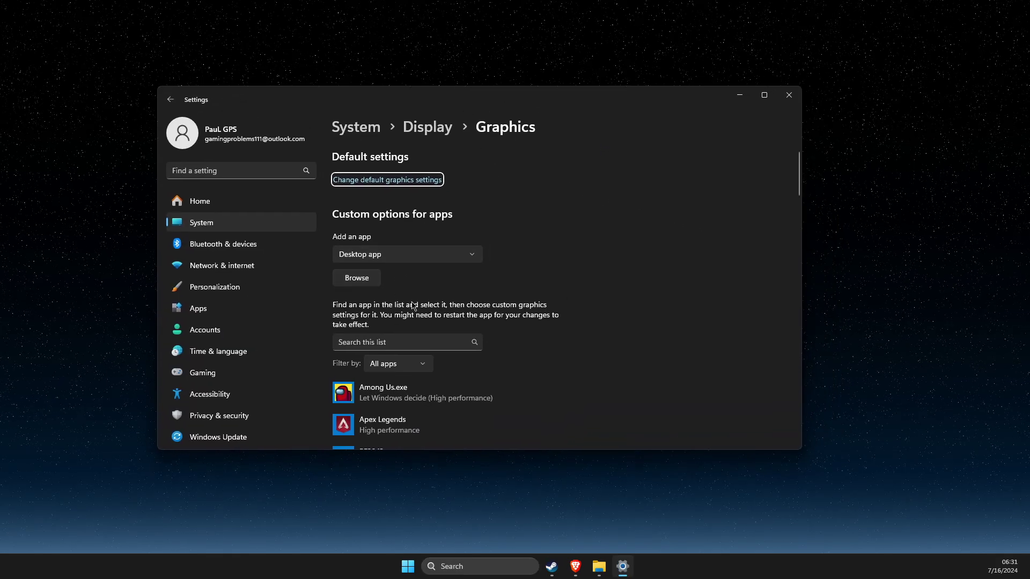
{"action": "scroll", "coordinate": [412, 310], "scroll_direction": "down", "scroll_amount": 3}
{"action": "scroll", "coordinate": [412, 311], "scroll_direction": "down", "scroll_amount": 2}
{"action": "scroll", "coordinate": [410, 314], "scroll_direction": "down", "scroll_amount": 2}
{"action": "scroll", "coordinate": [409, 315], "scroll_direction": "down", "scroll_amount": 3}
{"action": "scroll", "coordinate": [409, 315], "scroll_direction": "down", "scroll_amount": 3}
{"action": "scroll", "coordinate": [410, 315], "scroll_direction": "down", "scroll_amount": 3}
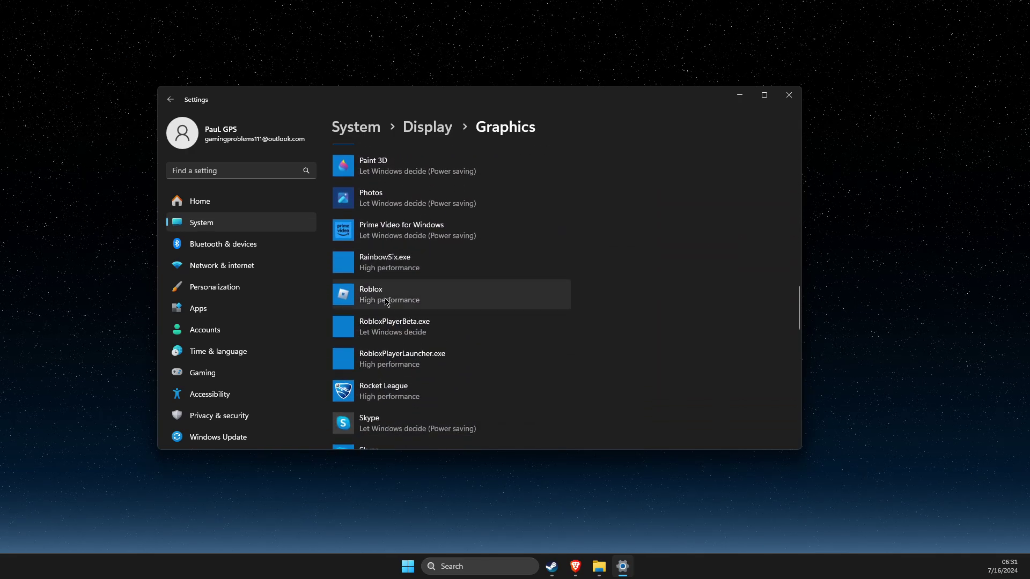
Leave the Roblox app entry unchanged and save High performance for RobloxPlayerBeta.exe.
{"action": "left_click", "coordinate": [387, 303]}
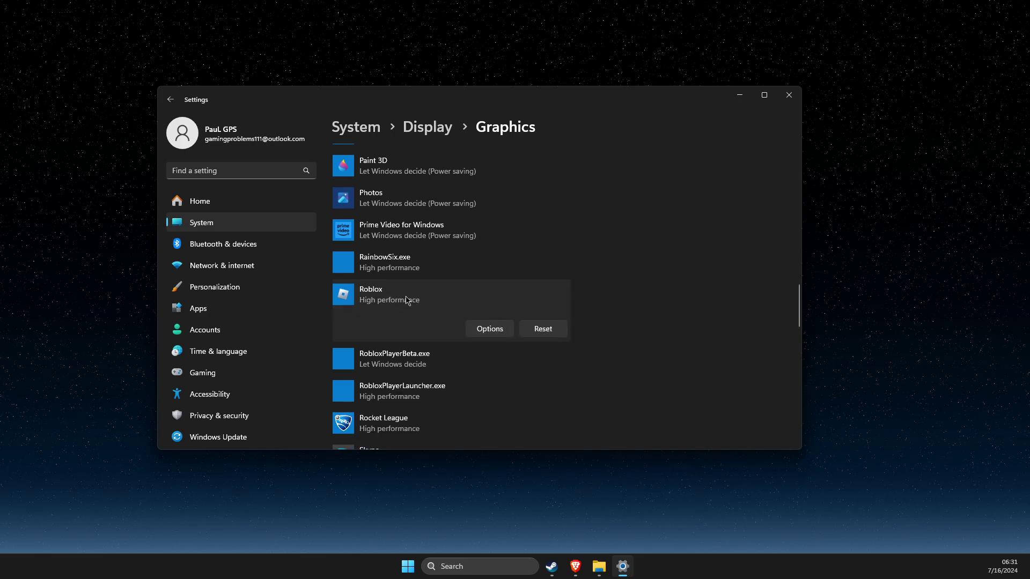
{"action": "left_click", "coordinate": [488, 330]}
{"action": "left_click", "coordinate": [524, 363]}
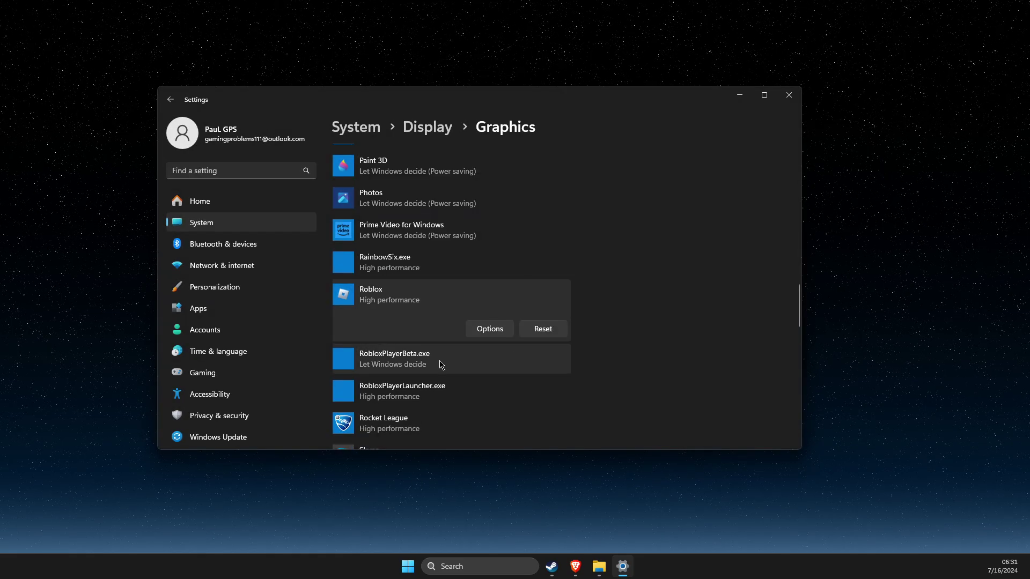
{"action": "left_click", "coordinate": [399, 364]}
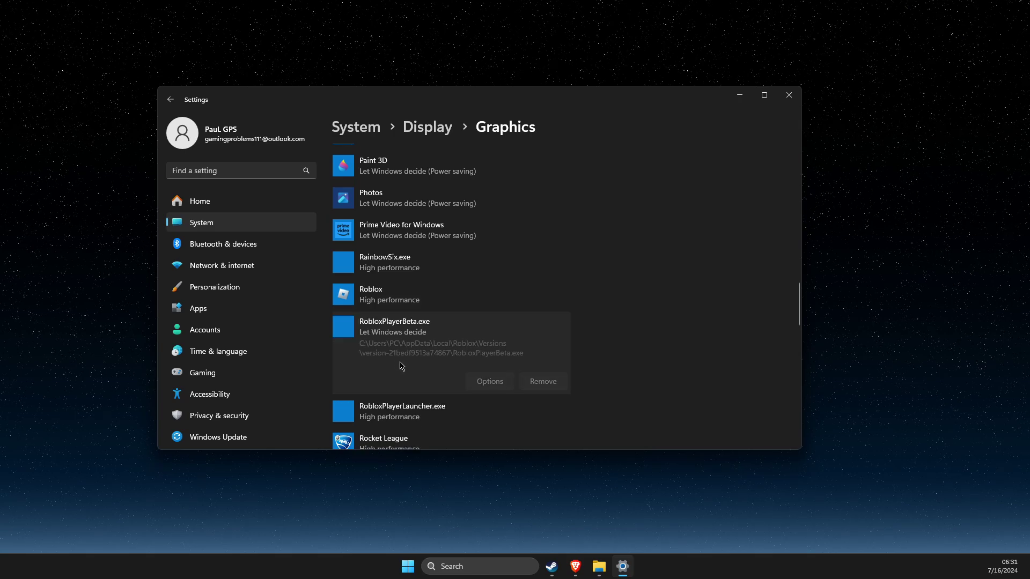
{"action": "left_click", "coordinate": [487, 379]}
{"action": "left_click", "coordinate": [389, 268]}
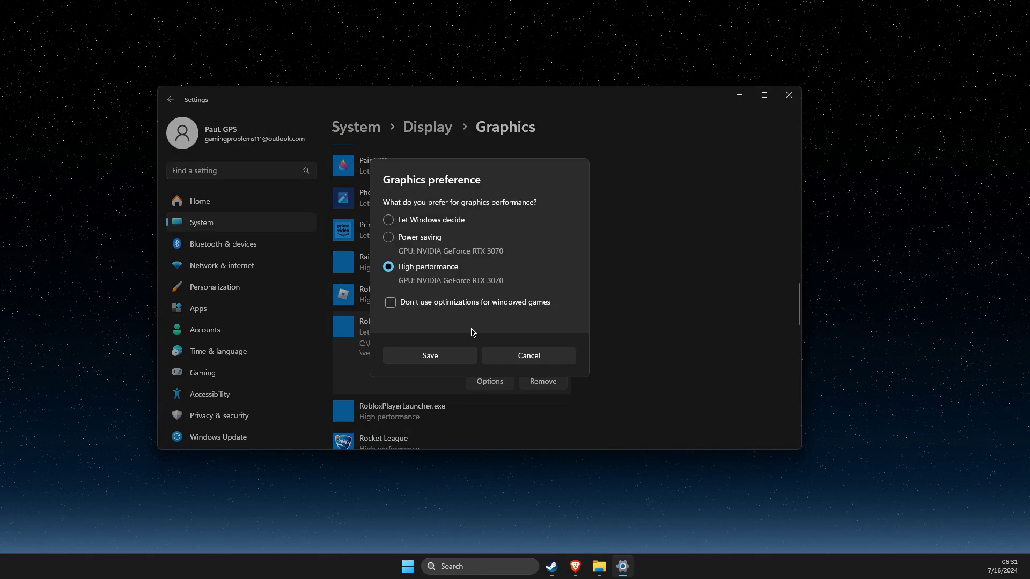
{"action": "left_click", "coordinate": [442, 360]}
{"action": "scroll", "coordinate": [421, 362], "scroll_direction": "down", "scroll_amount": 2}
{"action": "scroll", "coordinate": [421, 358], "scroll_direction": "down", "scroll_amount": 1}
Reopen and save RobloxPlayerLauncher.exe's existing graphics preference.
{"action": "left_click", "coordinate": [423, 325]}
{"action": "left_click", "coordinate": [479, 322]}
{"action": "left_click", "coordinate": [464, 354]}
{"action": "scroll", "coordinate": [465, 352], "scroll_direction": "down", "scroll_amount": 2}
{"action": "scroll", "coordinate": [470, 342], "scroll_direction": "down", "scroll_amount": 1}
{"action": "scroll", "coordinate": [472, 340], "scroll_direction": "down", "scroll_amount": 3}
{"action": "scroll", "coordinate": [470, 340], "scroll_direction": "down", "scroll_amount": 2}
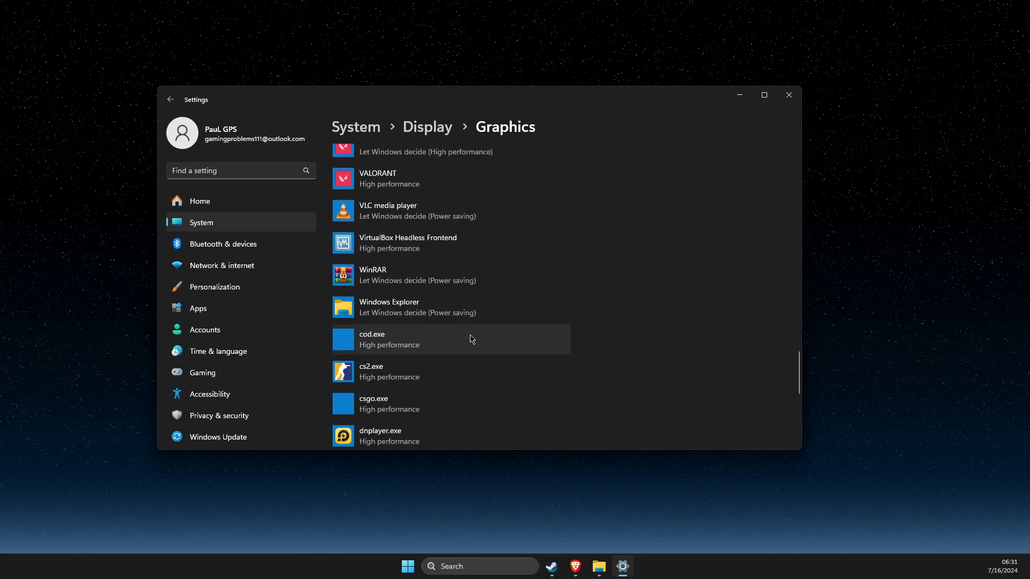
{"action": "scroll", "coordinate": [469, 338], "scroll_direction": "up", "scroll_amount": 3}
{"action": "scroll", "coordinate": [467, 336], "scroll_direction": "up", "scroll_amount": 4}
{"action": "scroll", "coordinate": [462, 324], "scroll_direction": "up", "scroll_amount": 4}
{"action": "scroll", "coordinate": [439, 283], "scroll_direction": "up", "scroll_amount": 2}
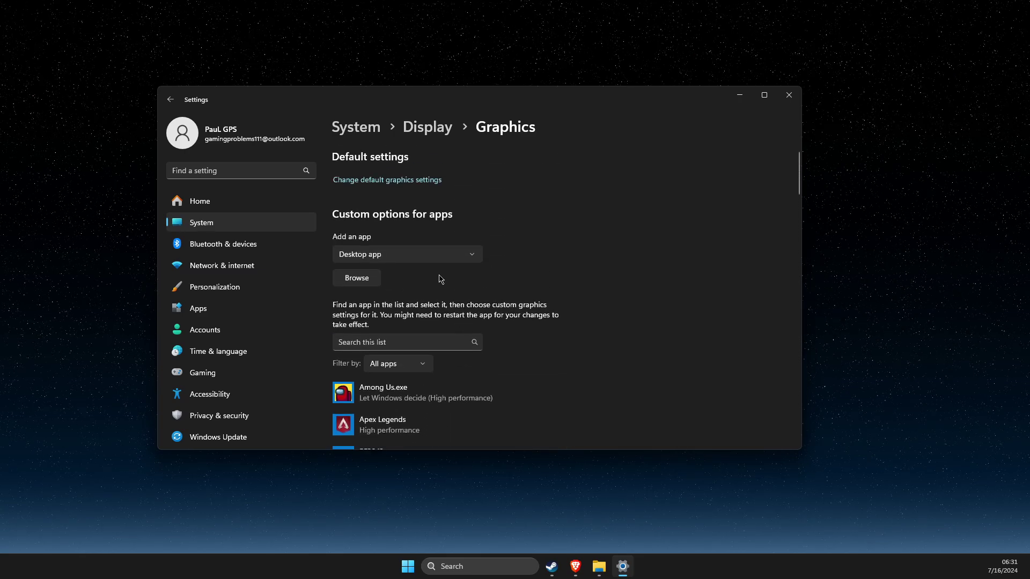
Browse for a desktop app and navigate to the pasted Roblox version folder path.
{"action": "left_click", "coordinate": [367, 282]}
{"action": "left_click", "coordinate": [479, 117]}
{"action": "type", "text": "C:\\Users\\PC\\AppData\\Local\\Roblox\\Versions\\version-d8aa63d3654646d0"}
{"action": "key", "text": "Return"}
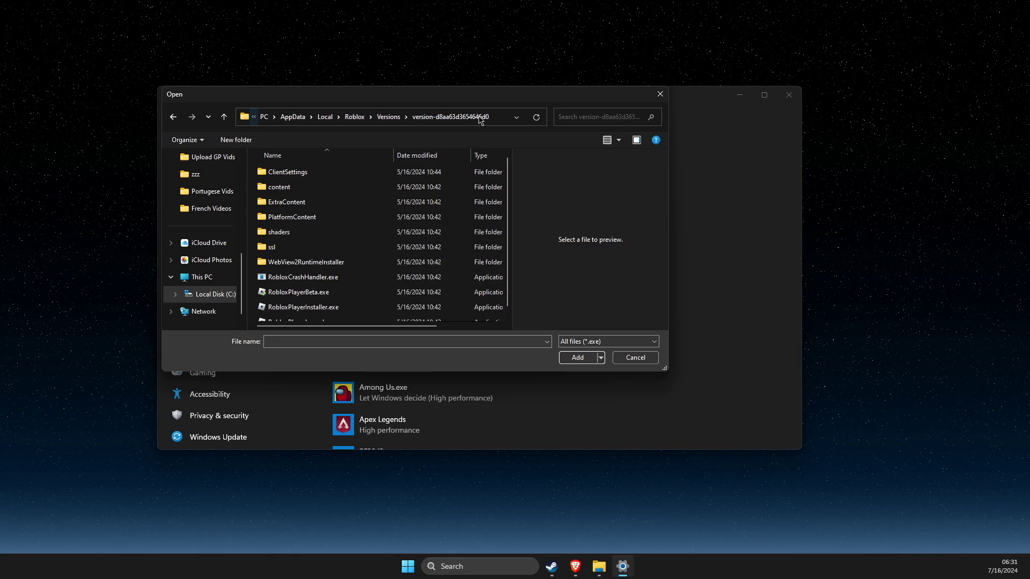
{"action": "scroll", "coordinate": [326, 282], "scroll_direction": "down", "scroll_amount": 1}
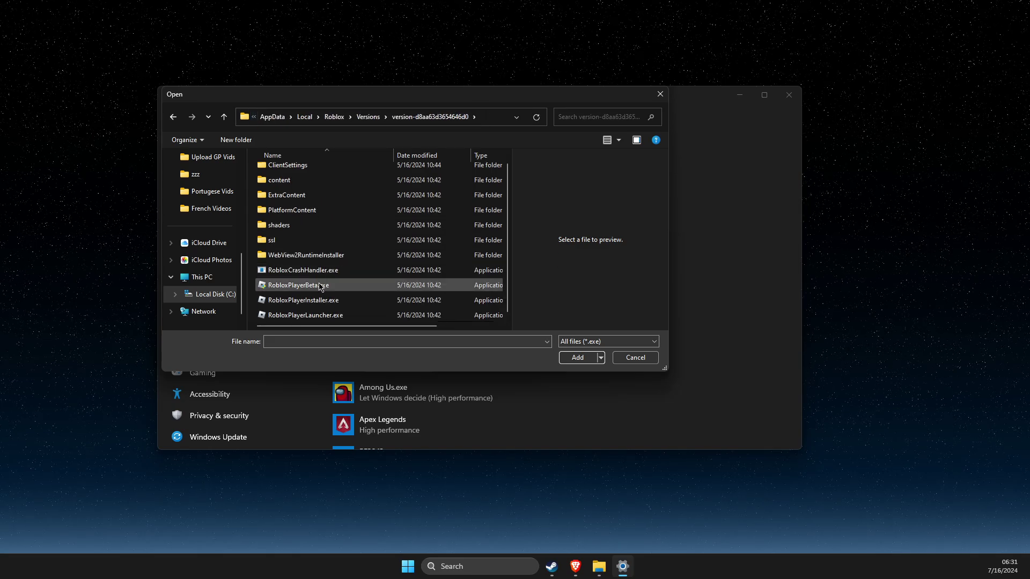
Add RobloxPlayerLauncher.exe to the graphics app list and return to the Display page.
{"action": "left_click", "coordinate": [320, 287]}
{"action": "left_click", "coordinate": [319, 300]}
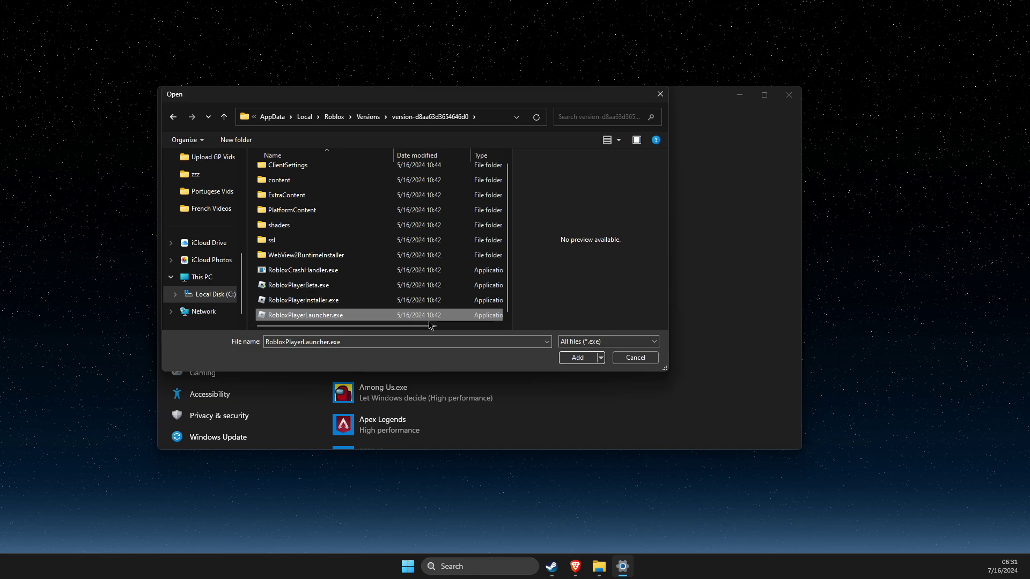
{"action": "left_click", "coordinate": [577, 358]}
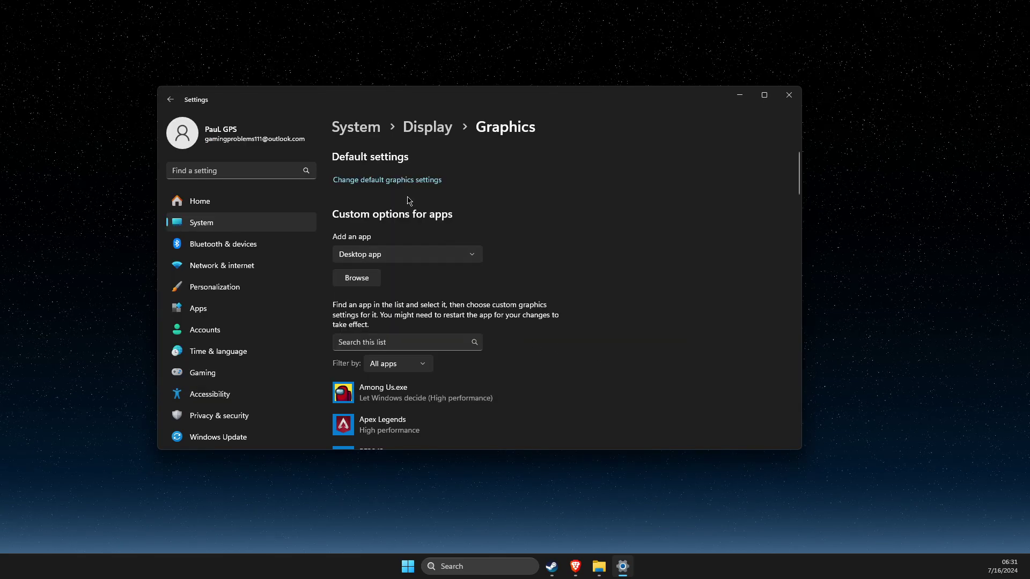
{"action": "left_click", "coordinate": [431, 135]}
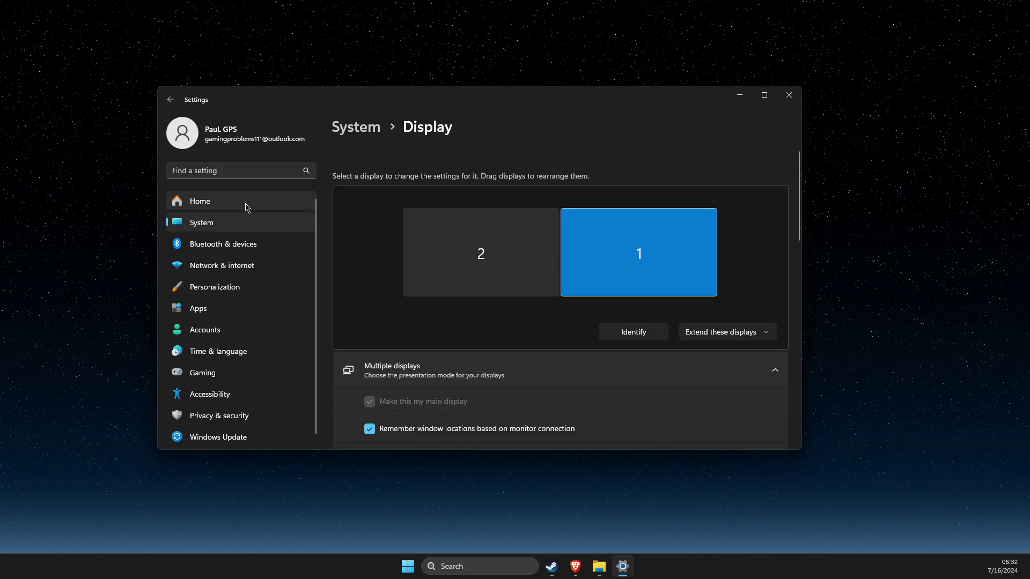
Reopen Graphics settings, view default graphics settings with GPU scheduling on, then minimize Settings.
{"action": "left_click", "coordinate": [789, 95]}
{"action": "left_click", "coordinate": [510, 561]}
{"action": "type", "text": "G"}
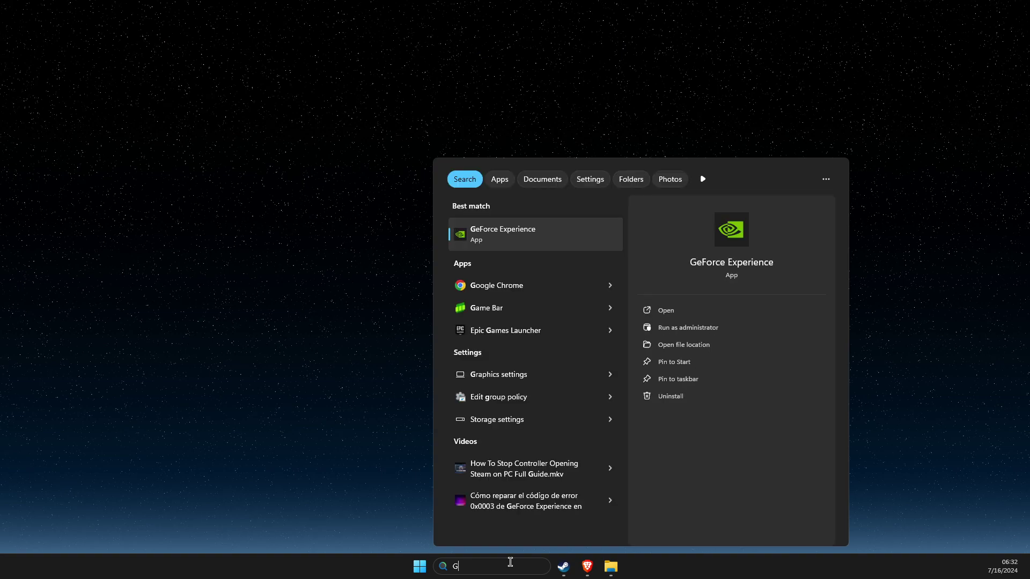
{"action": "type", "text": "RAP"}
{"action": "left_click", "coordinate": [466, 249]}
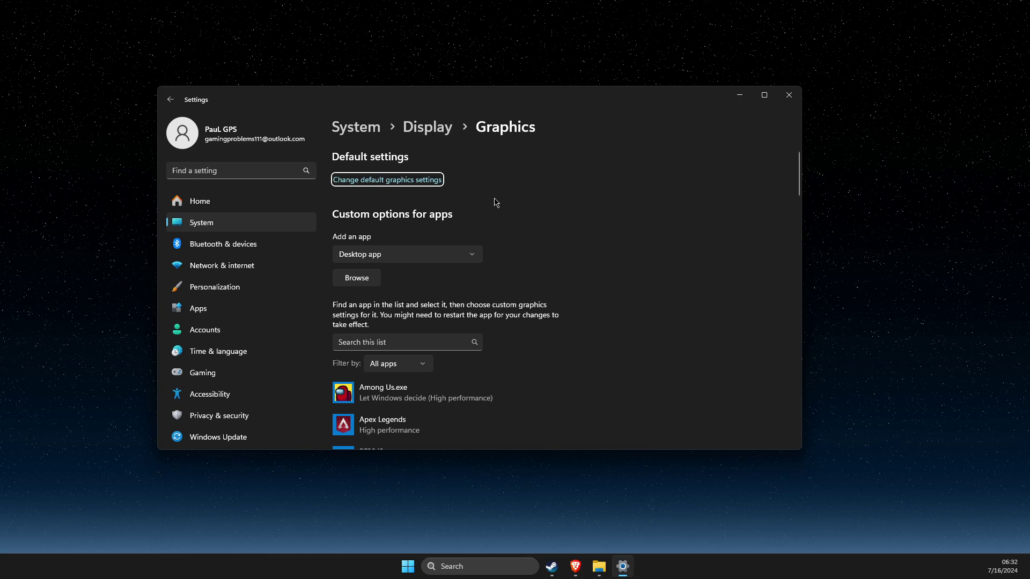
{"action": "left_click", "coordinate": [411, 179]}
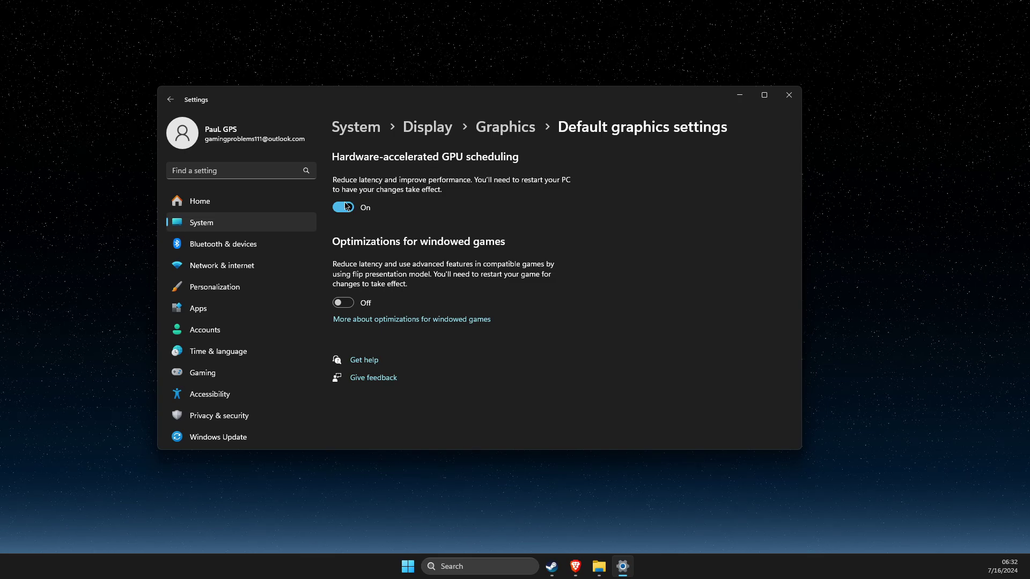
{"action": "left_click", "coordinate": [739, 95]}
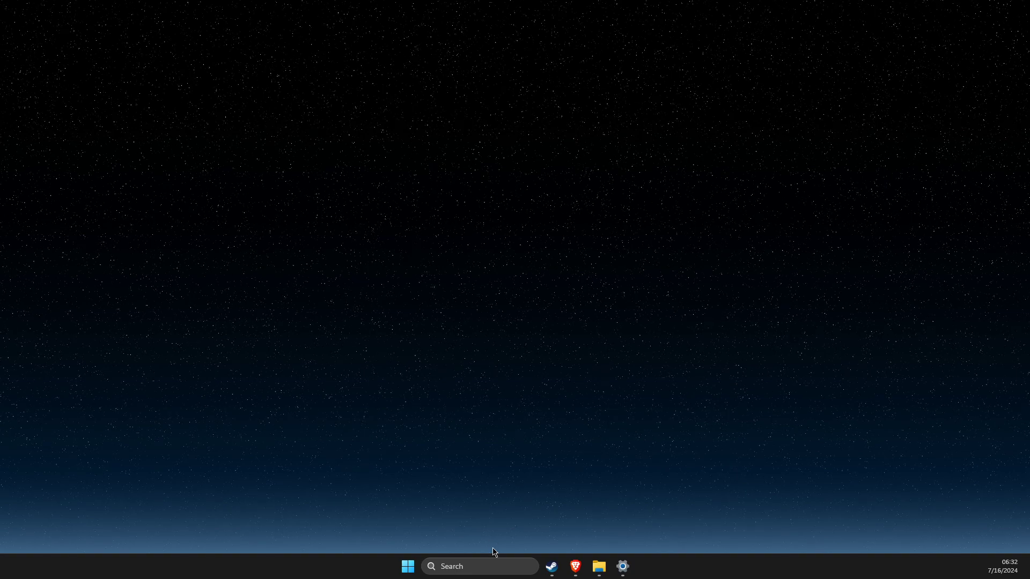
Open Windows Defender Firewall's allowed apps list and unlock it for editing.
{"action": "left_click", "coordinate": [488, 567]}
{"action": "type", "text": "WINDO"}
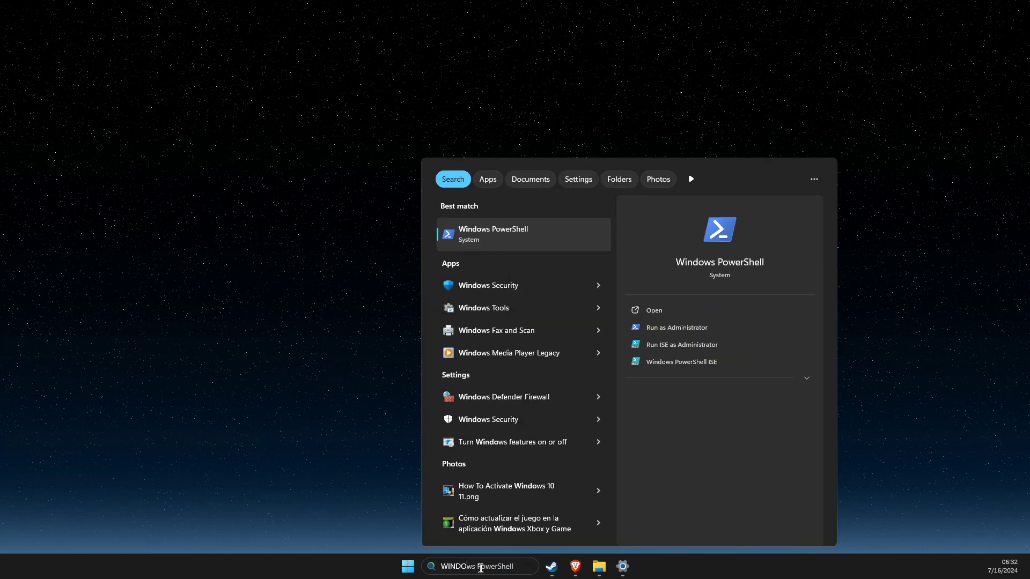
{"action": "type", "text": "Ws PowerShell"}
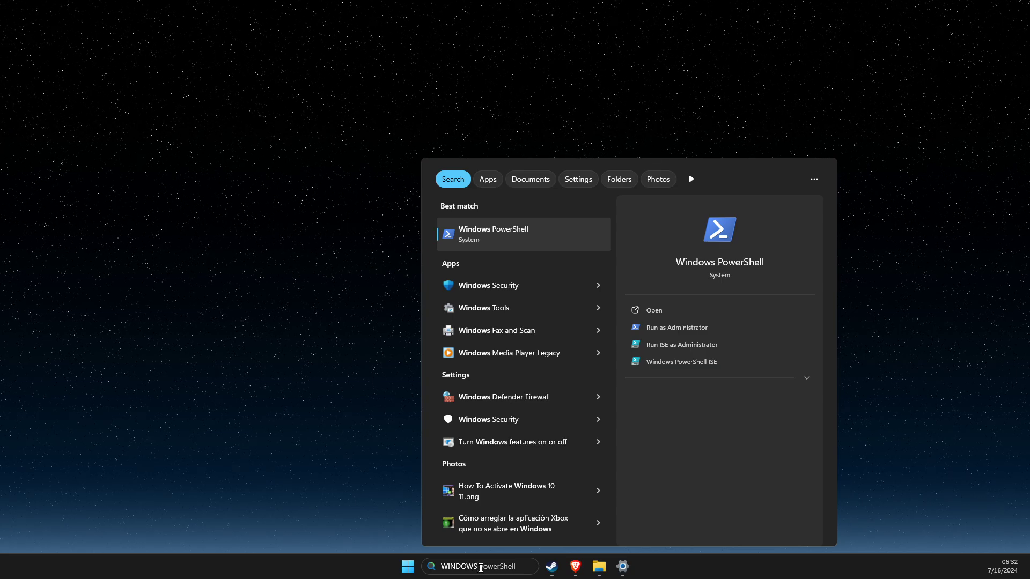
{"action": "left_click", "coordinate": [506, 398]}
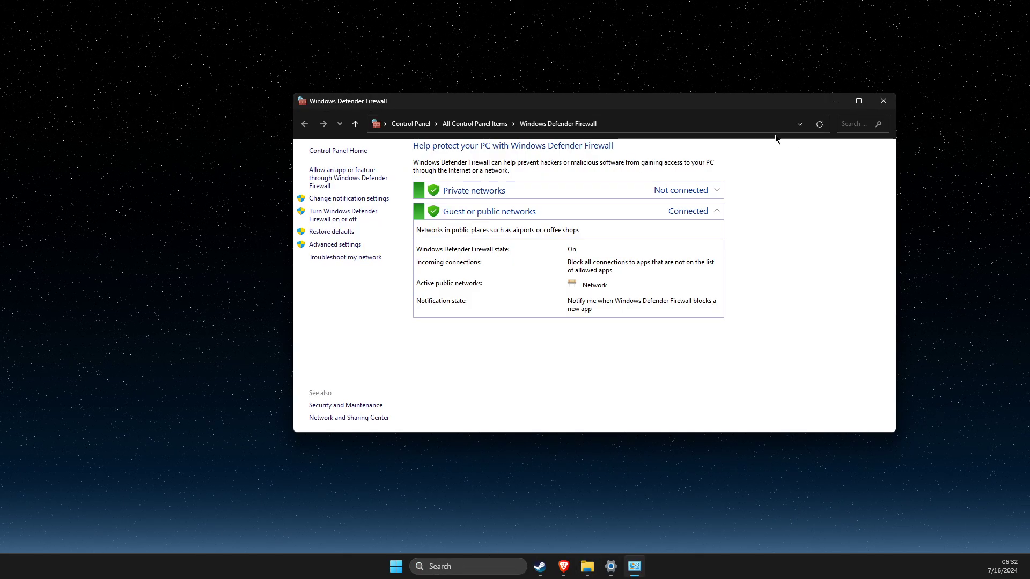
{"action": "left_click_drag", "start_coordinate": [649, 107], "coordinate": [494, 110]}
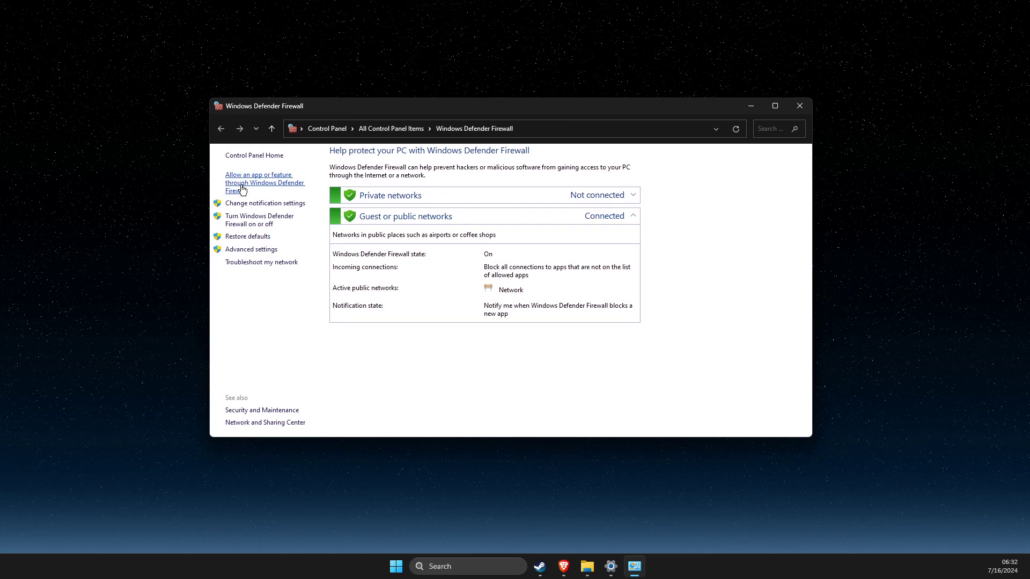
{"action": "left_click", "coordinate": [243, 190]}
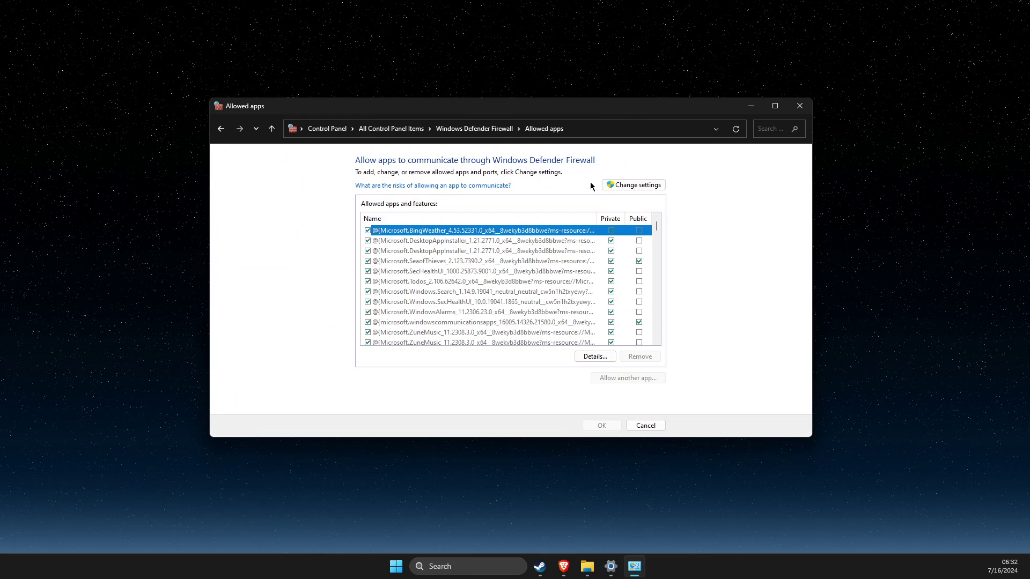
{"action": "left_click", "coordinate": [608, 185]}
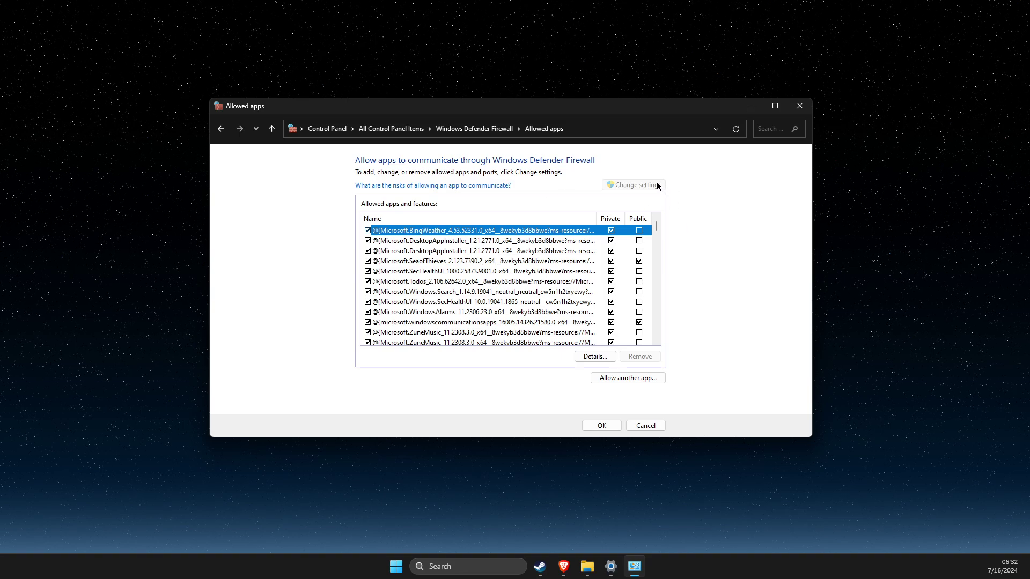
Jump through the allowed apps list to the entries starting with R to check for Roblox.
{"action": "left_click", "coordinate": [503, 243]}
{"action": "key", "text": "r"}
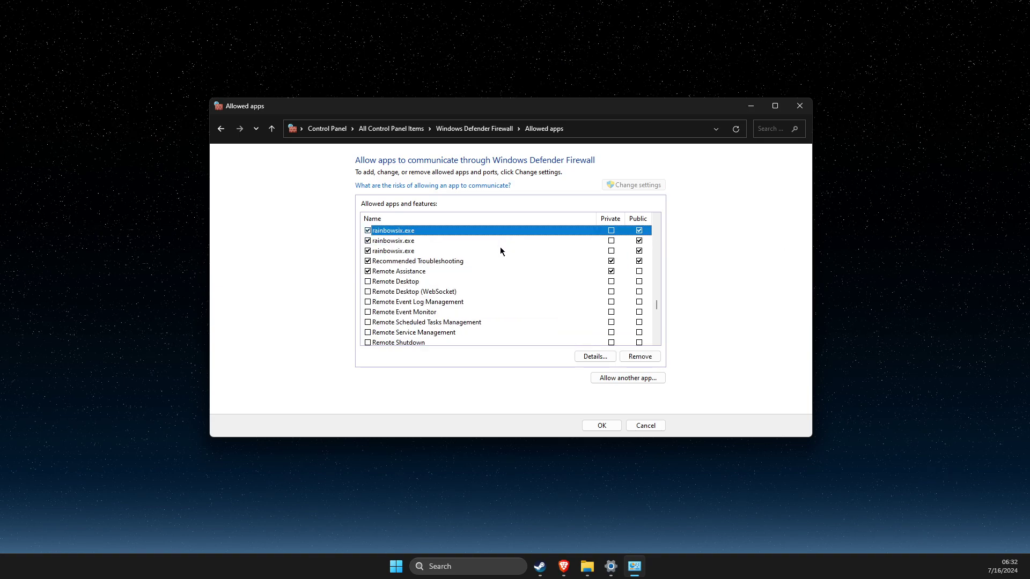
{"action": "key", "text": "Down"}
{"action": "key", "text": "Down"}
{"action": "key", "text": "Down"}
{"action": "key", "text": "Down"}
{"action": "key", "text": "Down"}
{"action": "key", "text": "Down"}
{"action": "key", "text": "Down"}
{"action": "key", "text": "Down"}
{"action": "key", "text": "Down"}
{"action": "key", "text": "Down"}
{"action": "key", "text": "Down"}
{"action": "key", "text": "Down"}
{"action": "key", "text": "Down"}
{"action": "key", "text": "Down"}
{"action": "key", "text": "Down"}
{"action": "key", "text": "Down"}
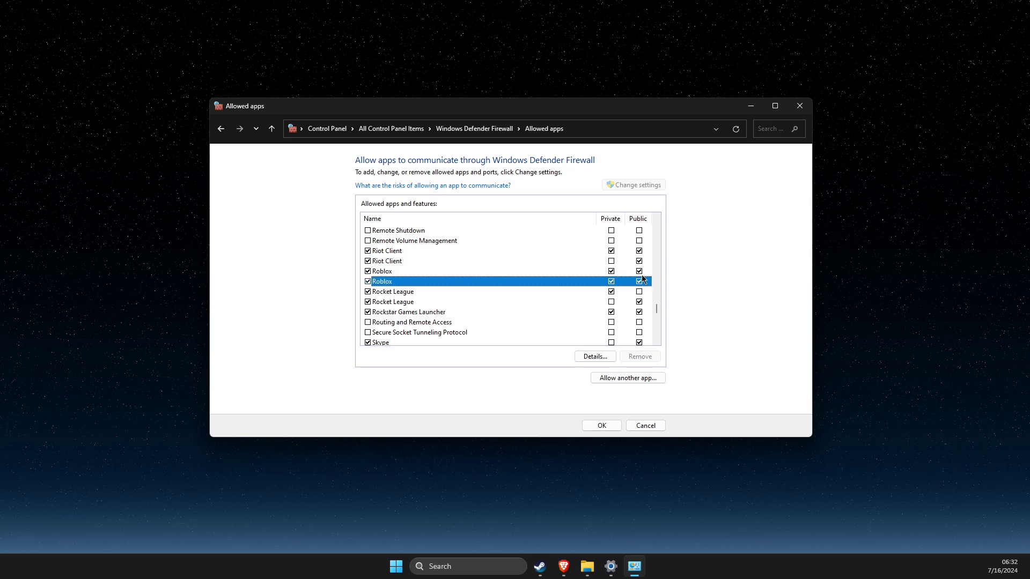
Start allowing another app and browse to the pasted Roblox version folder.
{"action": "left_click", "coordinate": [617, 379]}
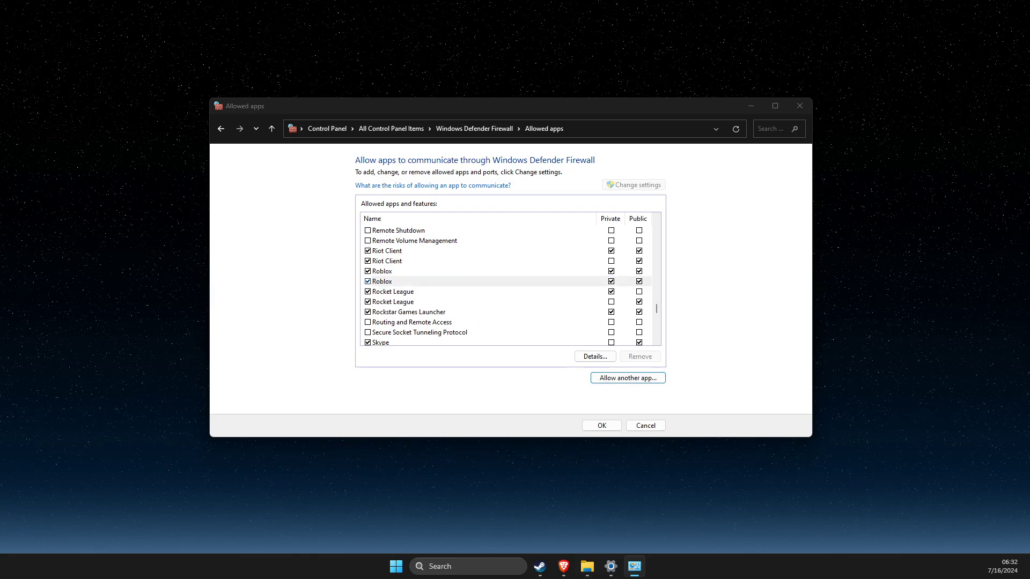
{"action": "left_click_drag", "start_coordinate": [559, 156], "coordinate": [415, 145]}
{"action": "left_click", "coordinate": [522, 301]}
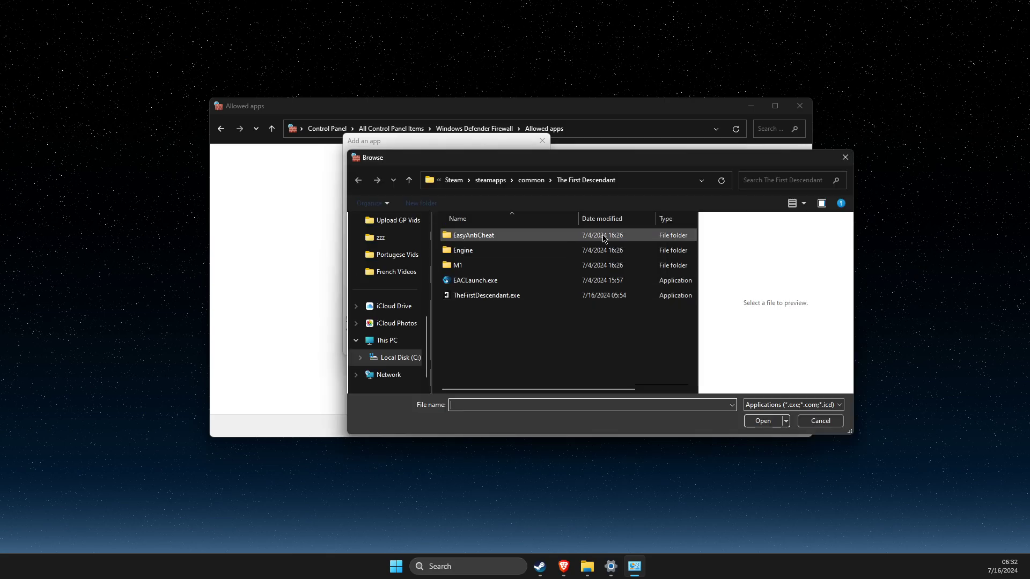
{"action": "left_click", "coordinate": [650, 177]}
{"action": "type", "text": "C:\\Users\\PC\\AppData\\Local\\Roblox\\Versions\\version-d8aa63d3654646d0"}
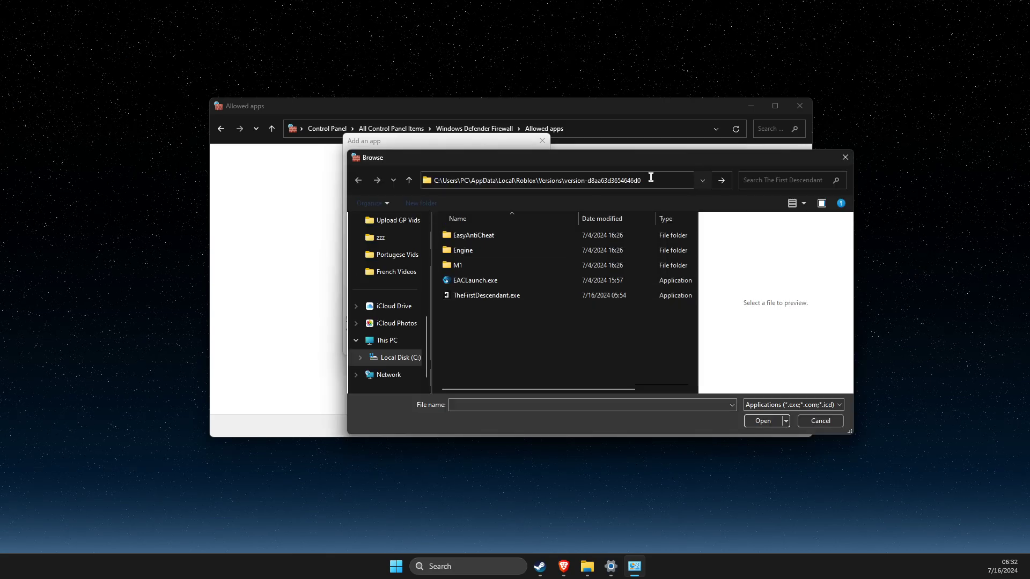
{"action": "key", "text": "Return"}
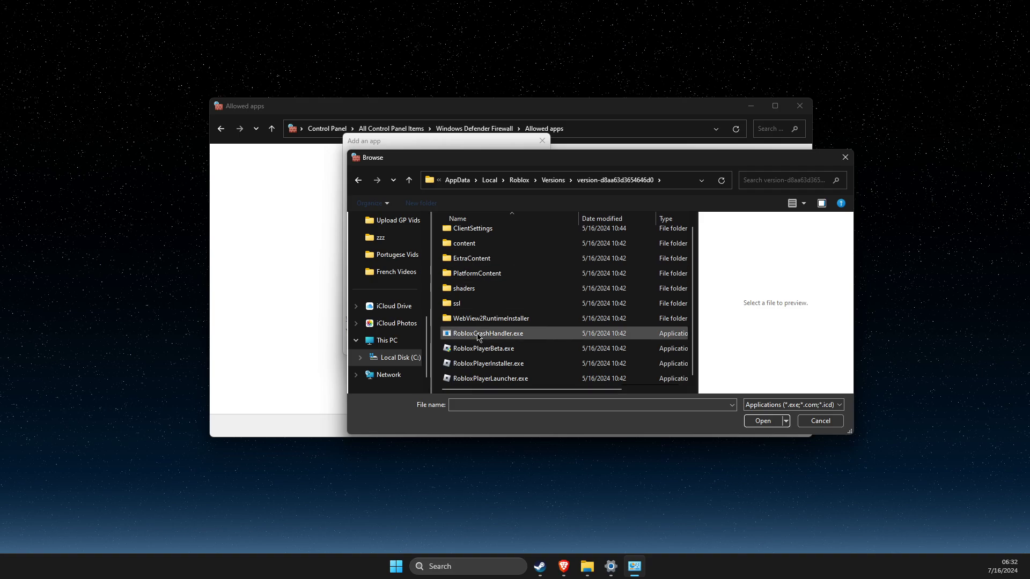
{"action": "scroll", "coordinate": [475, 385], "scroll_direction": "down", "scroll_amount": 1}
Add RobloxPlayerBeta.exe (Roblox Game Client) to the firewall's allowed apps.
{"action": "left_click", "coordinate": [483, 349]}
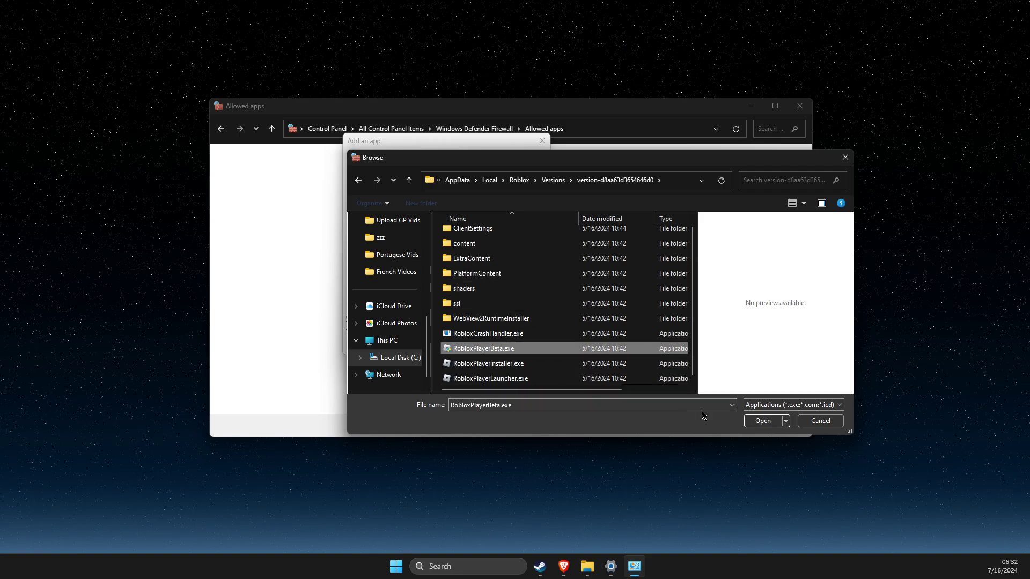
{"action": "left_click", "coordinate": [763, 421]}
{"action": "left_click", "coordinate": [489, 347]}
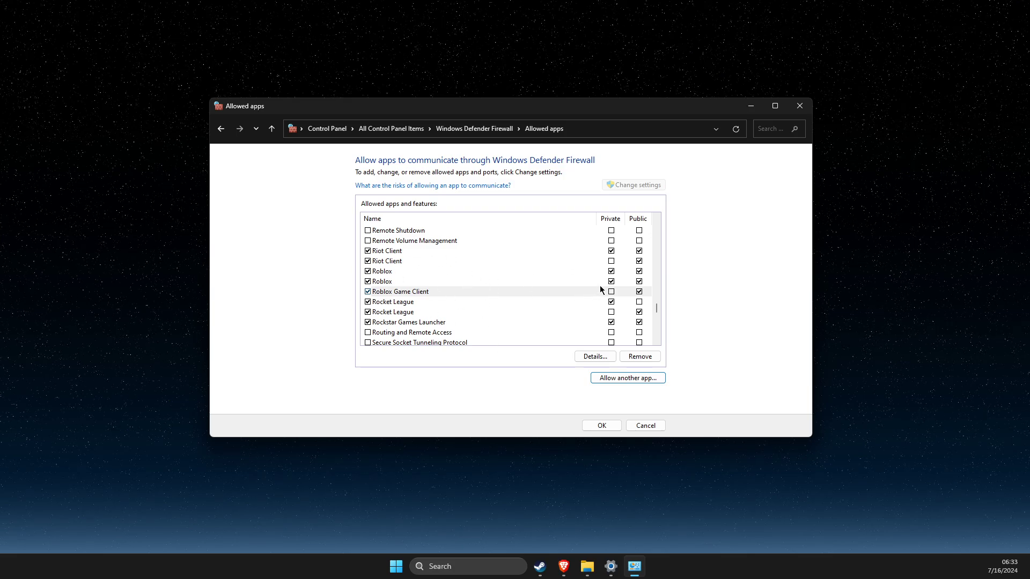
Open Virus & threat protection in Windows Security and go to its settings.
{"action": "left_click", "coordinate": [805, 105]}
{"action": "left_click", "coordinate": [466, 566]}
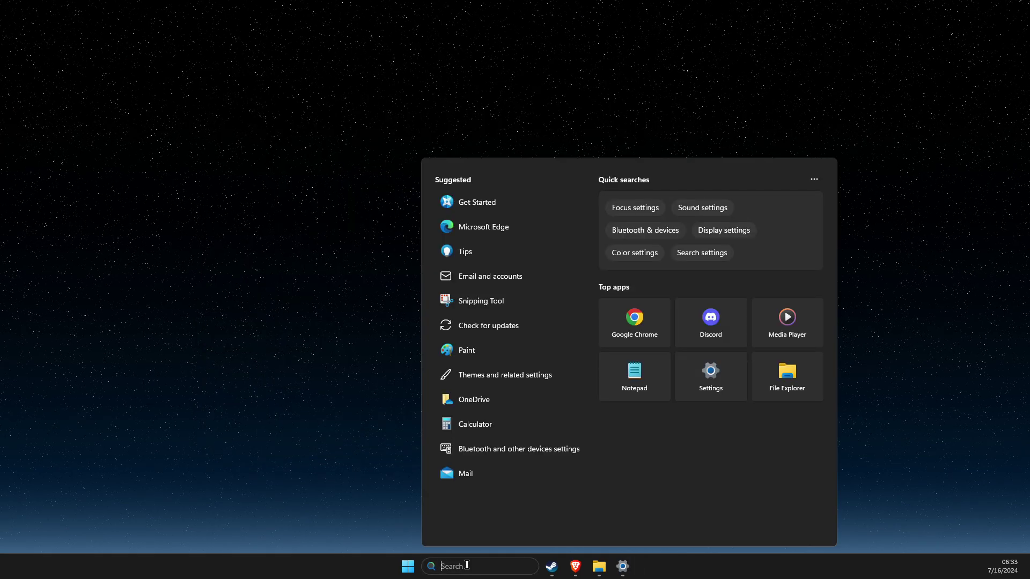
{"action": "type", "text": "virus & threat protection"}
{"action": "left_click", "coordinate": [521, 241]}
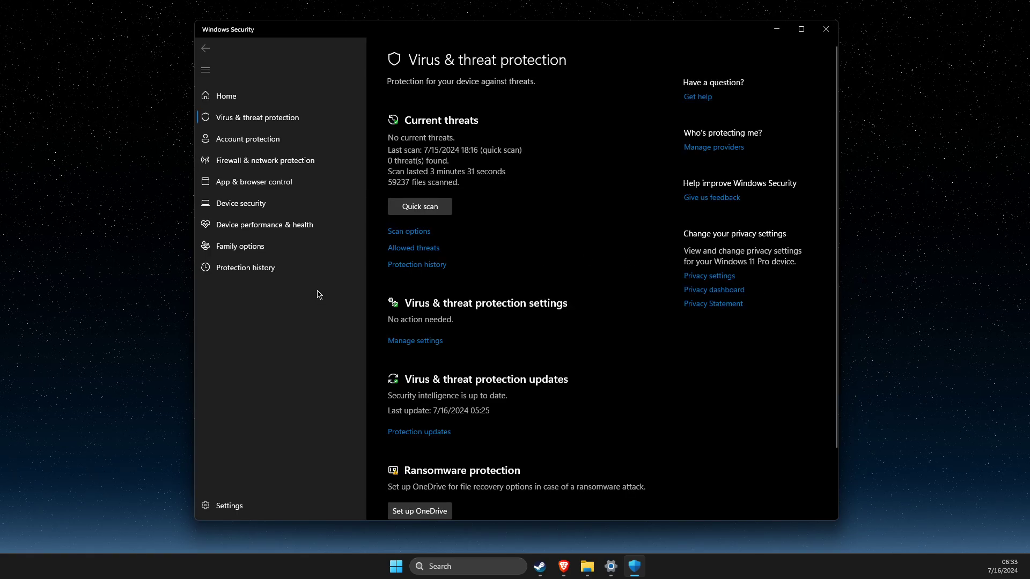
{"action": "left_click", "coordinate": [423, 342]}
{"action": "scroll", "coordinate": [481, 306], "scroll_direction": "down", "scroll_amount": 5}
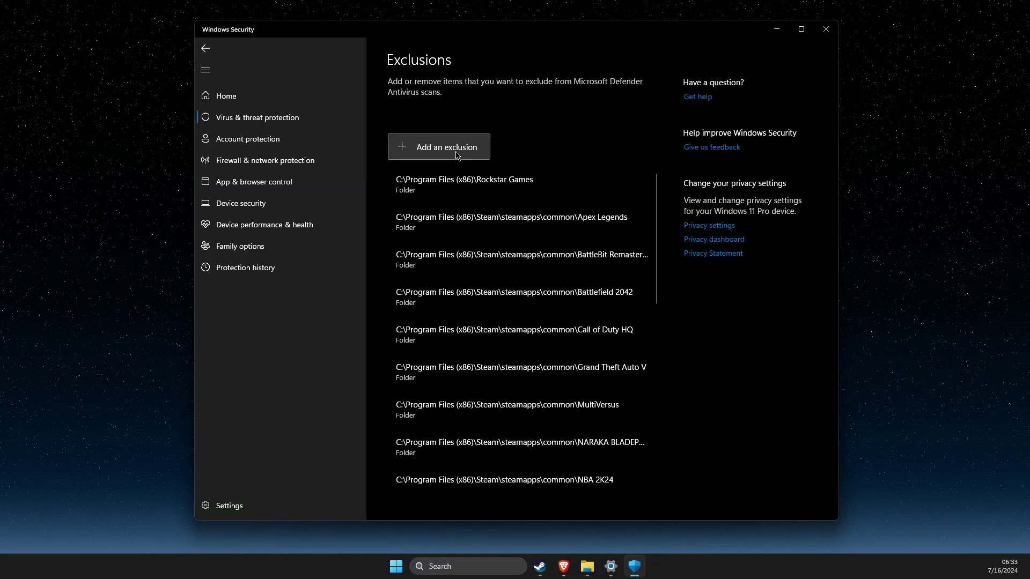
Add the Roblox version folder as an antivirus exclusion, then minimize Windows Security.
{"action": "left_click", "coordinate": [458, 155]}
{"action": "left_click", "coordinate": [433, 198]}
{"action": "left_click", "coordinate": [526, 51]}
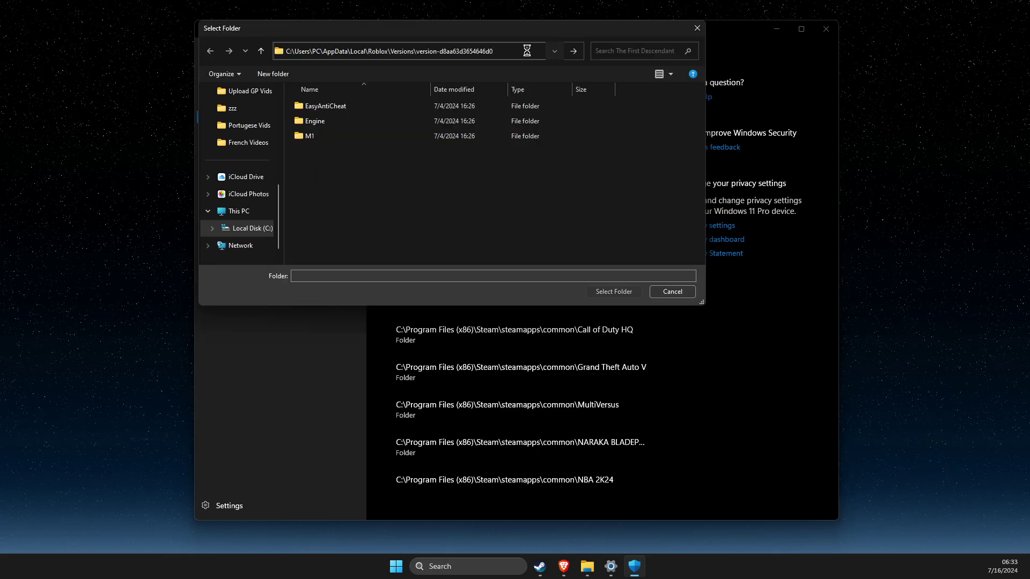
{"action": "key", "text": "ctrl+v"}
{"action": "key", "text": "Return"}
{"action": "left_click", "coordinate": [613, 291]}
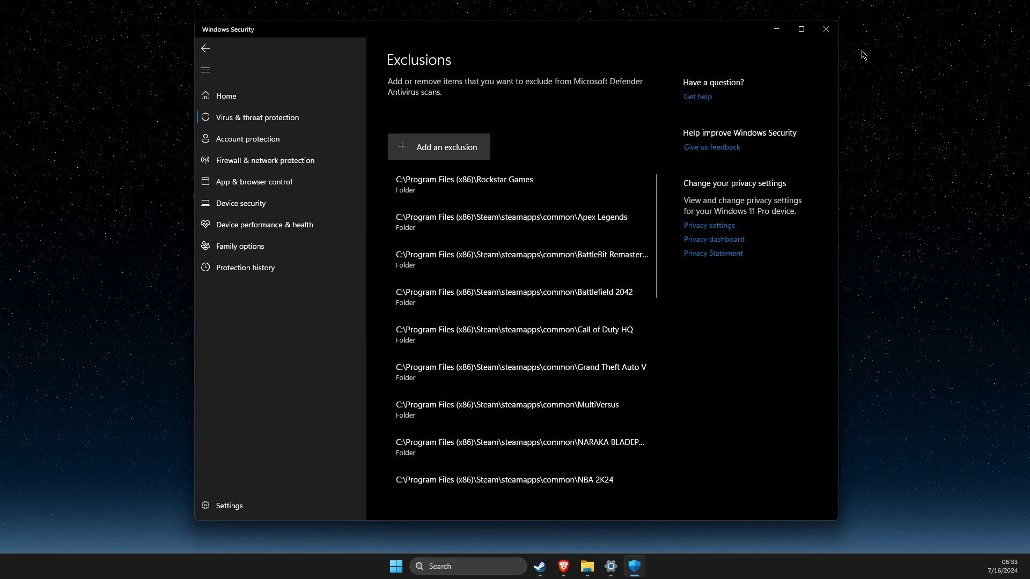
{"action": "left_click", "coordinate": [776, 28]}
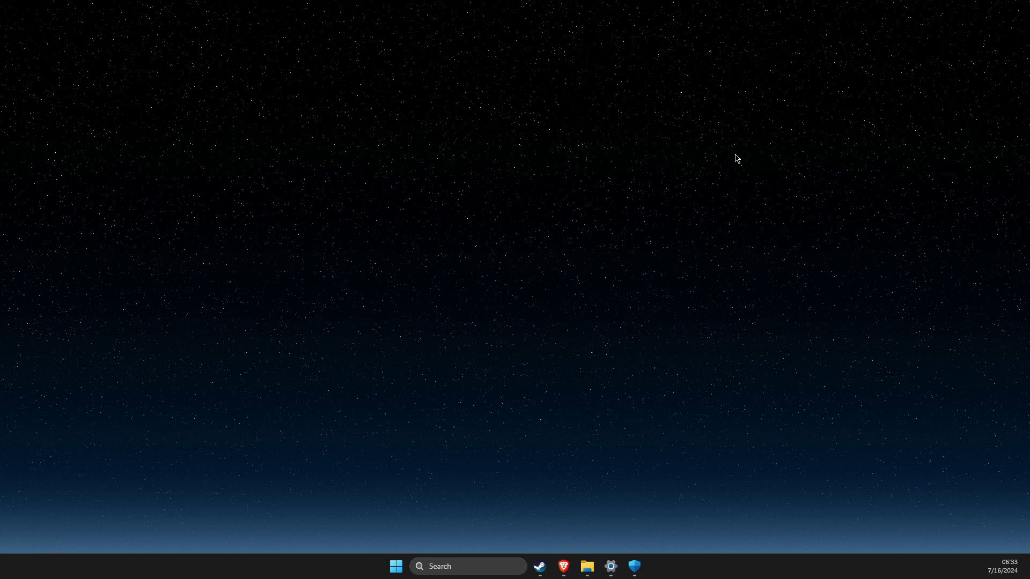
In an administrator Command Prompt run 'ipconfig /flushdns' and 'netsh winsock reset'.
{"action": "left_click", "coordinate": [476, 566]}
{"action": "type", "text": "CMD"}
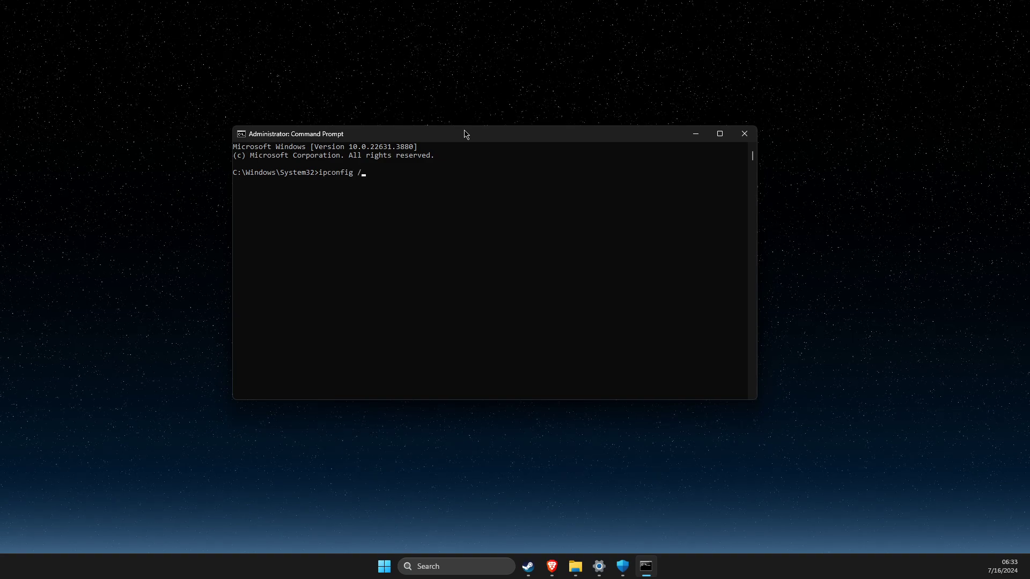
{"action": "type", "text": "ns"}
{"action": "key", "text": "Return"}
{"action": "type", "text": "netsh winsock reset"}
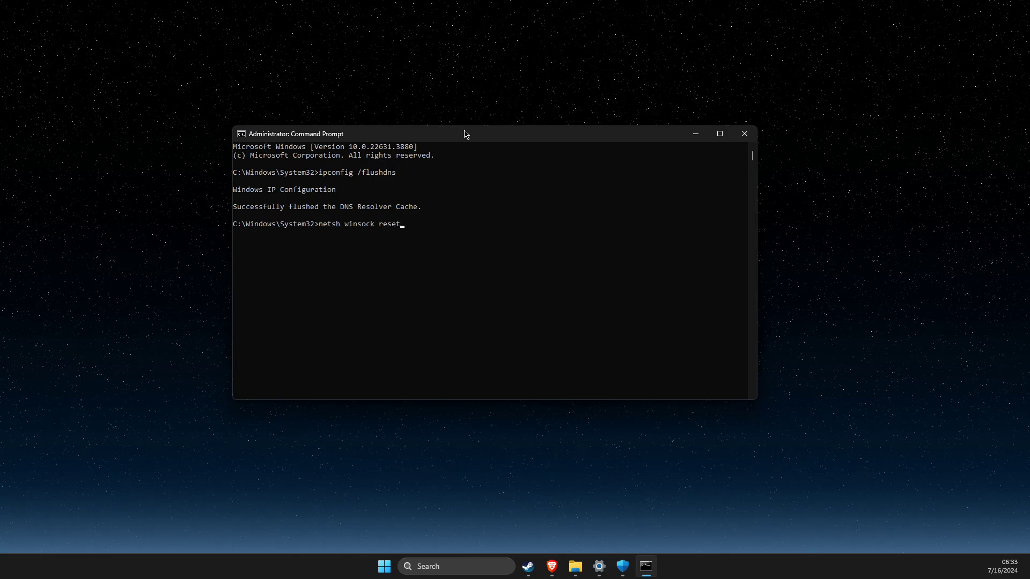
{"action": "key", "text": "Return"}
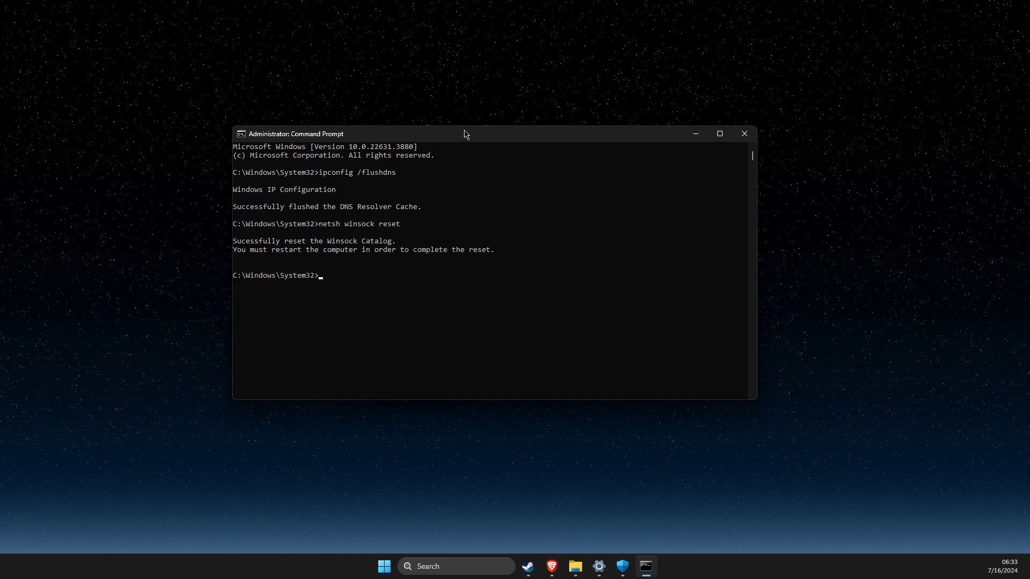
Minimize Command Prompt, launch Settings and go to Network & internet.
{"action": "left_click", "coordinate": [695, 133]}
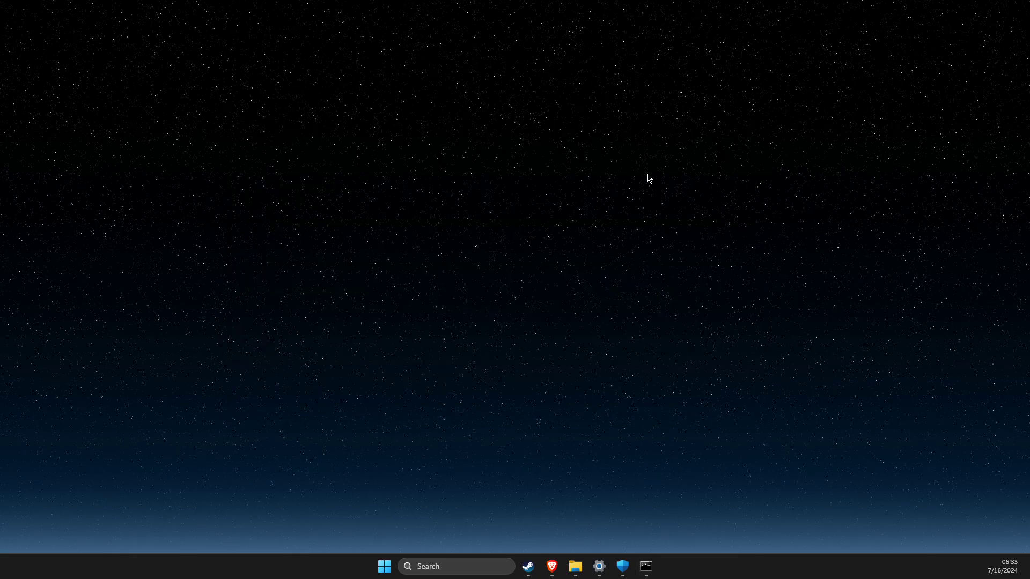
{"action": "left_click", "coordinate": [481, 560]}
{"action": "type", "text": "settings"}
{"action": "key", "text": "Return"}
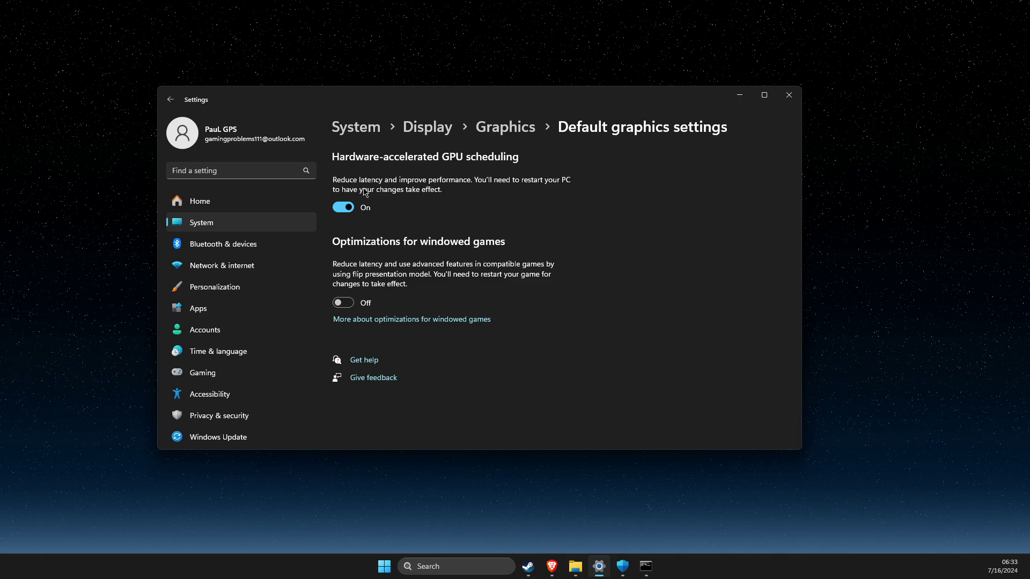
{"action": "left_click", "coordinate": [241, 266]}
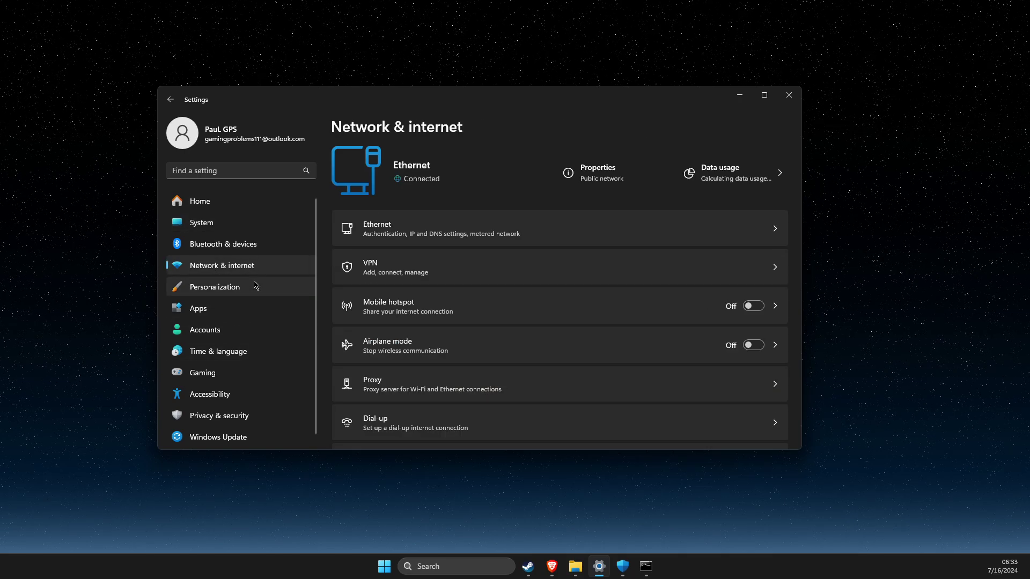
{"action": "scroll", "coordinate": [460, 294], "scroll_direction": "down", "scroll_amount": 2}
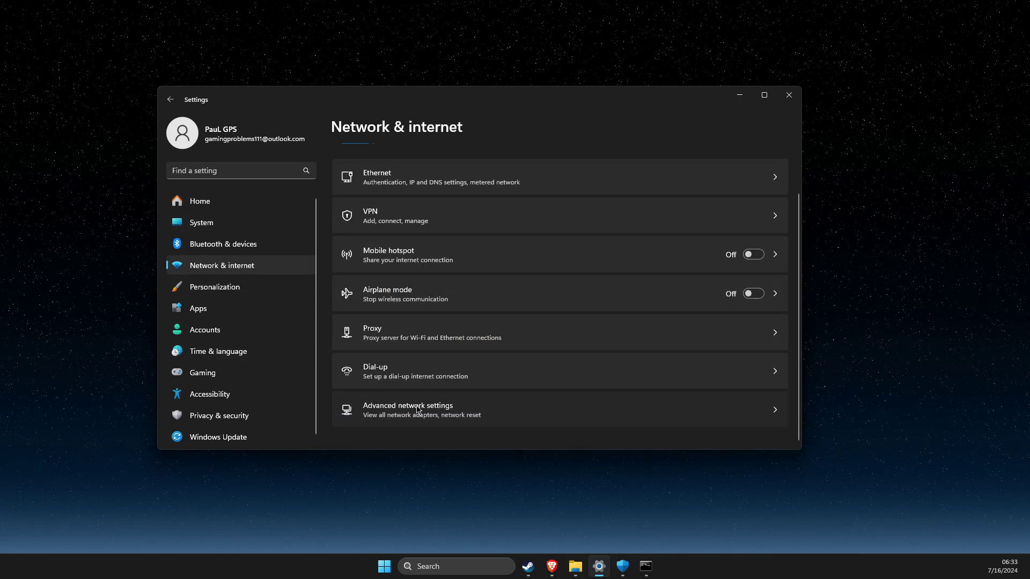
Browse Advanced network settings to the Network reset page without resetting.
{"action": "left_click", "coordinate": [423, 409]}
{"action": "scroll", "coordinate": [505, 268], "scroll_direction": "down", "scroll_amount": 2}
{"action": "scroll", "coordinate": [511, 260], "scroll_direction": "down", "scroll_amount": 3}
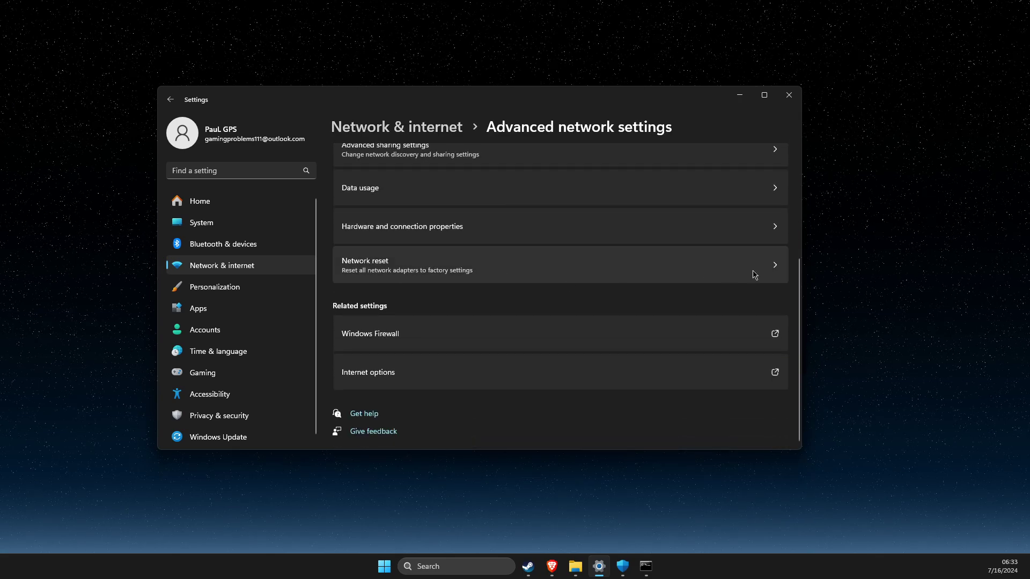
{"action": "left_click", "coordinate": [771, 275]}
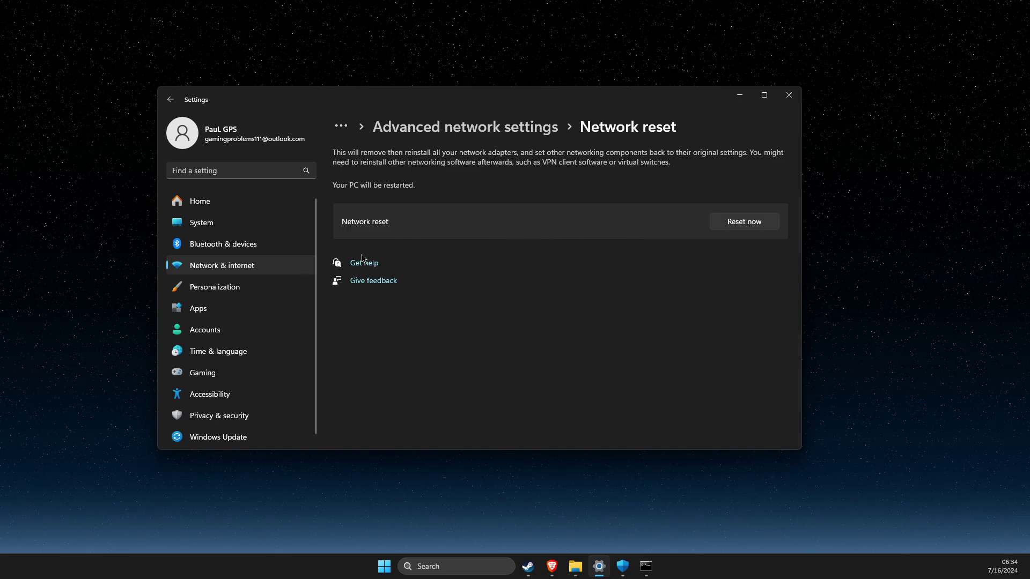
From Advanced network settings expand the Ethernet adapter, edit its properties and pick the IPv4 entry.
{"action": "left_click", "coordinate": [235, 271]}
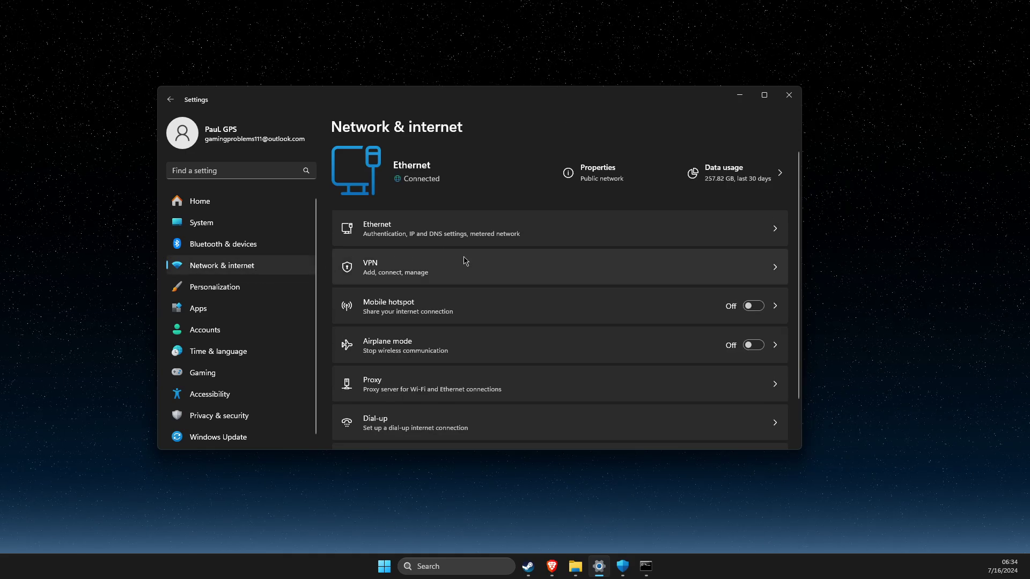
{"action": "scroll", "coordinate": [464, 259], "scroll_direction": "down", "scroll_amount": 1}
{"action": "left_click", "coordinate": [448, 403]}
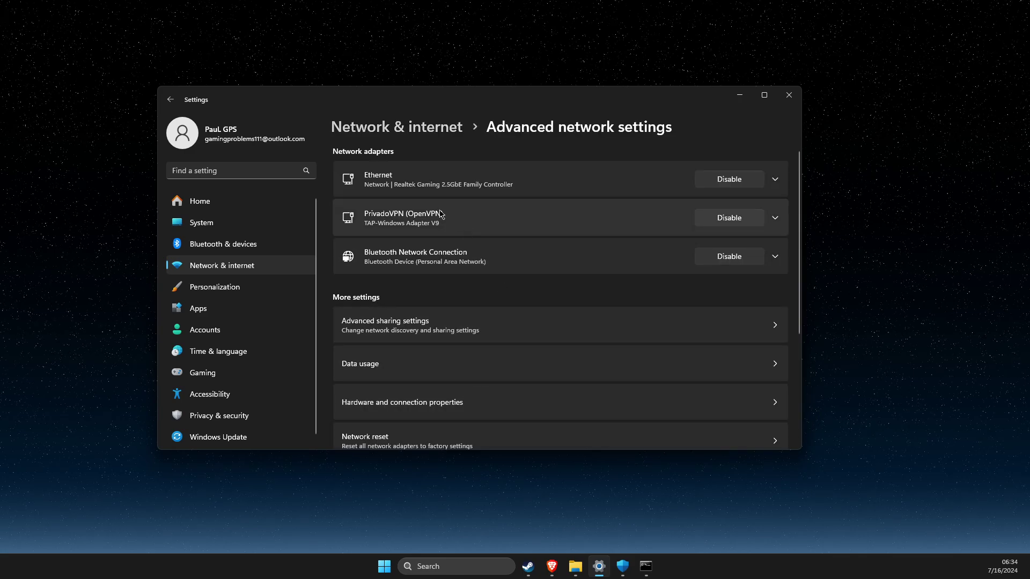
{"action": "left_click", "coordinate": [775, 181]}
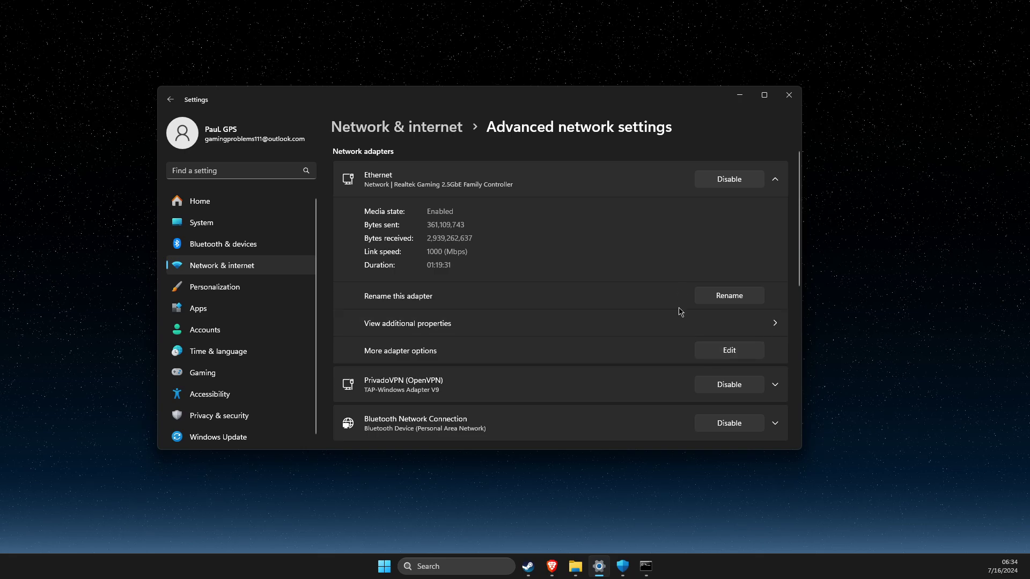
{"action": "left_click", "coordinate": [728, 352]}
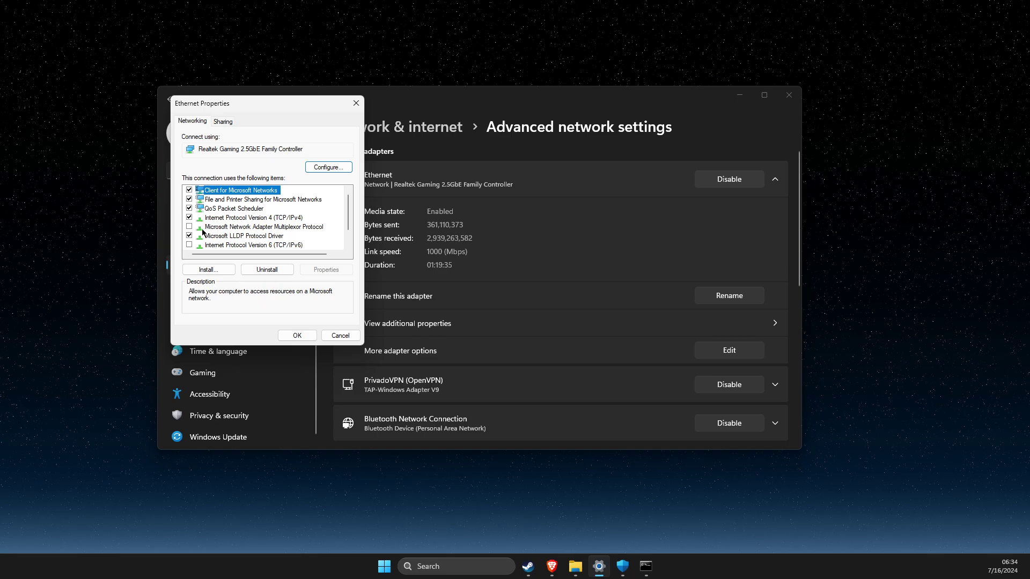
{"action": "left_click", "coordinate": [240, 246]}
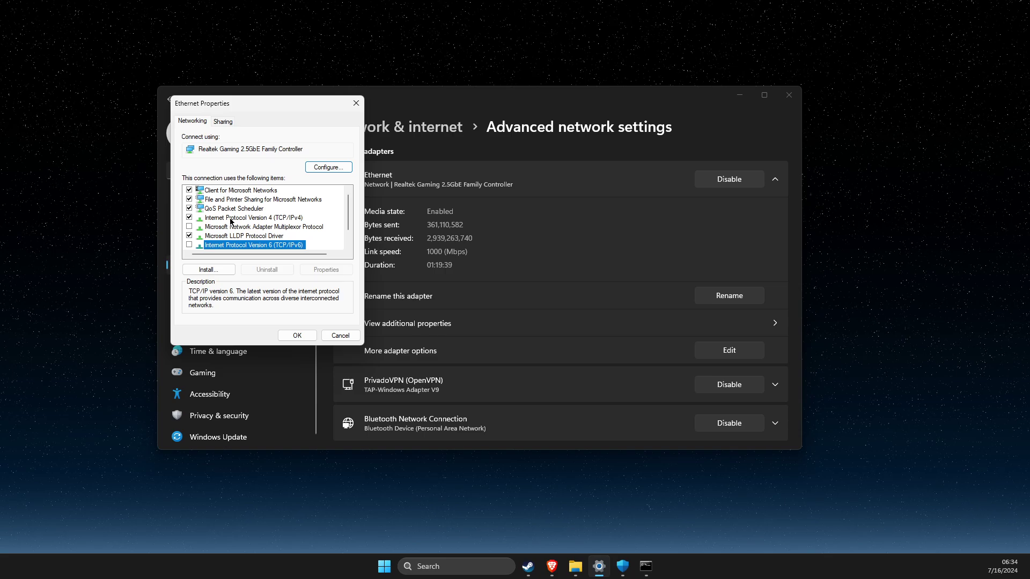
Switch the Ethernet IPv4 DNS to manual and enter preferred 1.1.1.1 and alternate 1.0.0.1.
{"action": "double_click", "coordinate": [231, 219]}
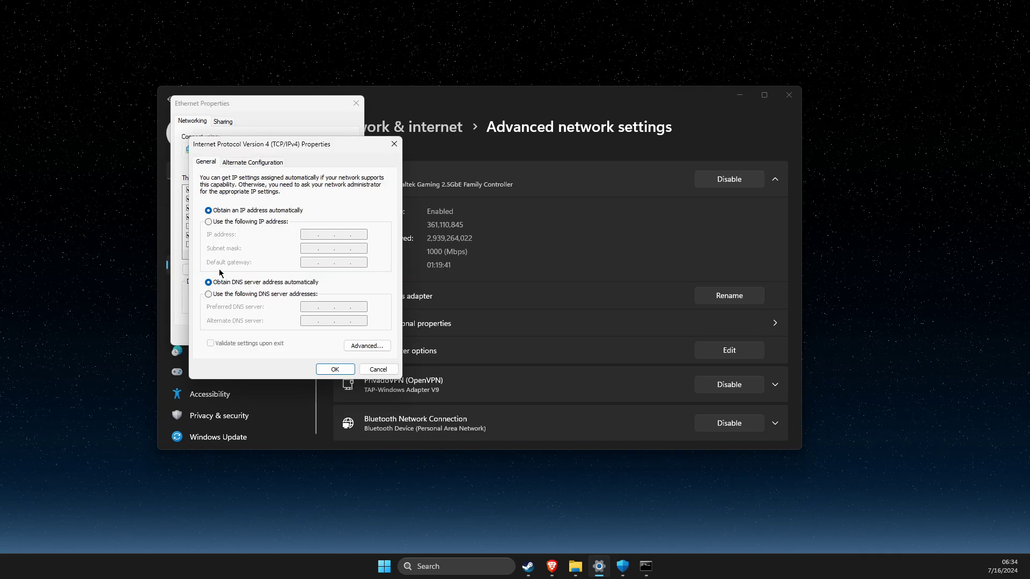
{"action": "left_click", "coordinate": [209, 293]}
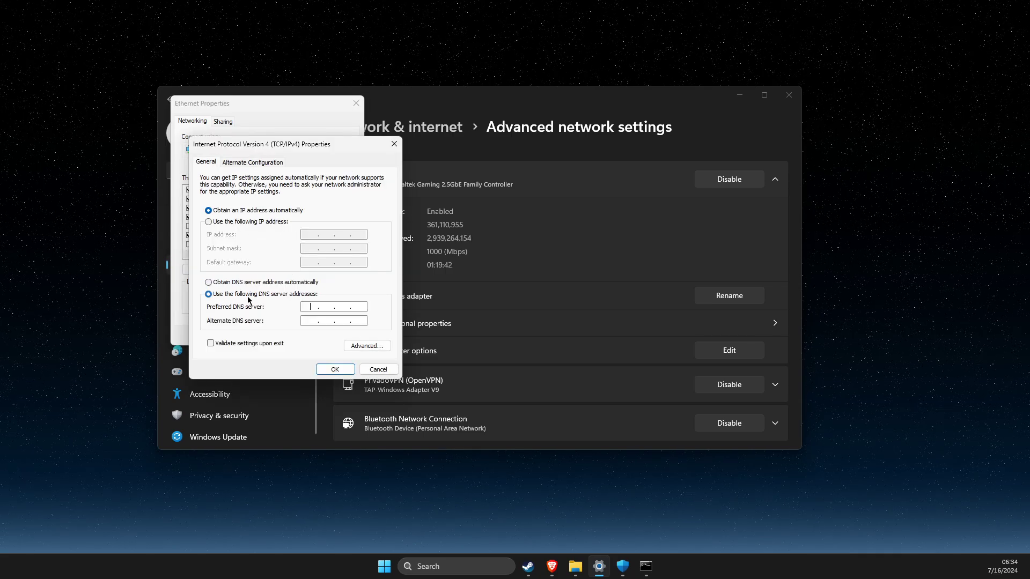
{"action": "left_click", "coordinate": [310, 309]}
{"action": "type", "text": "."}
{"action": "type", "text": "8.8.8"}
{"action": "left_click", "coordinate": [310, 320]}
{"action": "type", "text": "8.8."}
{"action": "type", "text": "4"}
{"action": "type", "text": ".4"}
{"action": "type", "text": "."}
Correct the typed octets so the addresses read exactly 1.1.1.1 and 1.0.0.1.
{"action": "key", "text": "BackSpace"}
{"action": "type", "text": ". 1"}
{"action": "left_click", "coordinate": [317, 321]}
{"action": "type", "text": ".0"}
{"action": "key", "text": "BackSpace"}
{"action": "key", "text": "BackSpace"}
{"action": "type", "text": "1"}
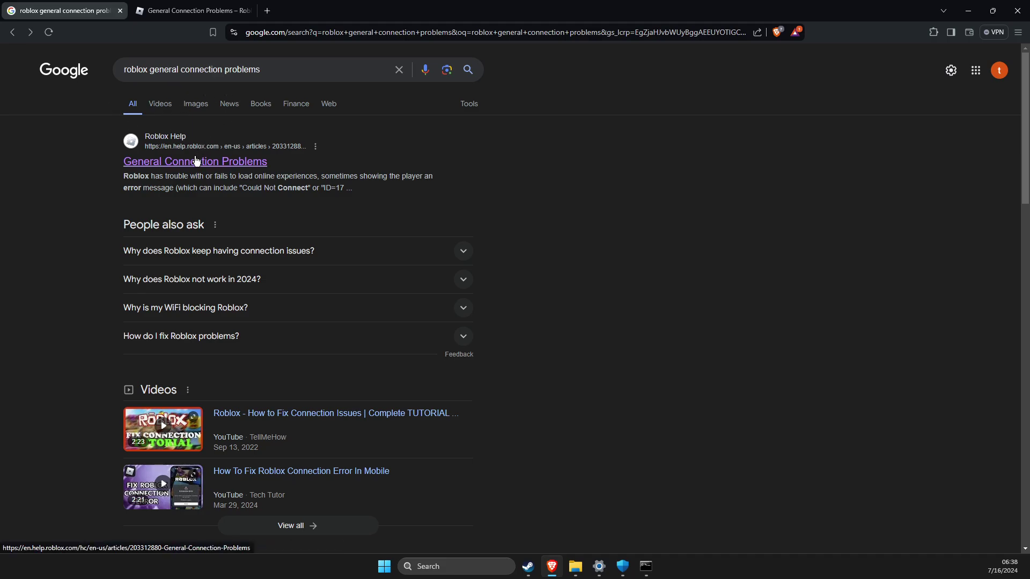
Select the UDP port range '49152 - 65535' in the Roblox help article's open-ports section.
{"action": "left_click", "coordinate": [193, 10]}
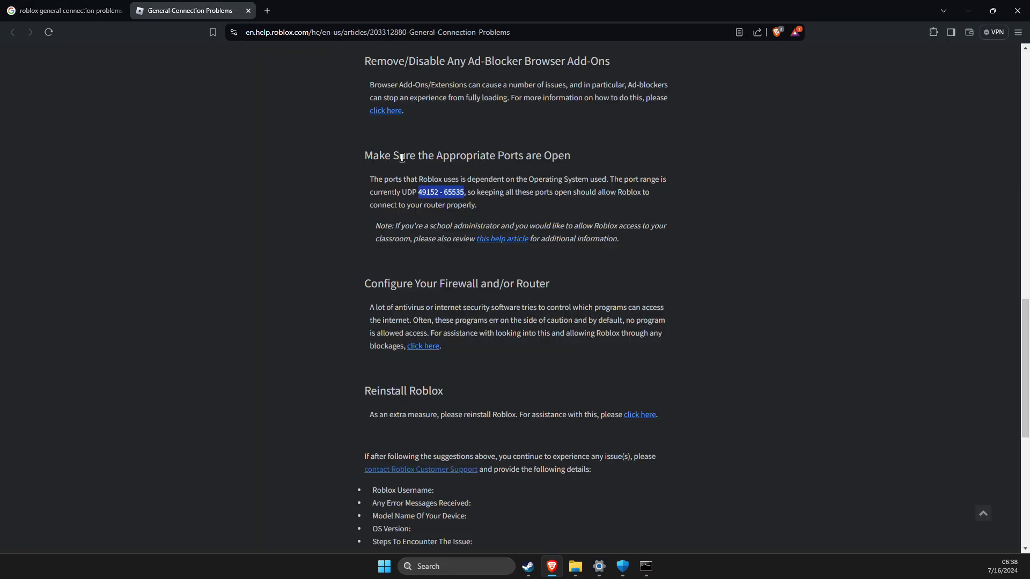
{"action": "left_click_drag", "start_coordinate": [365, 157], "coordinate": [579, 166]}
{"action": "left_click_drag", "start_coordinate": [419, 192], "coordinate": [465, 193]}
{"action": "key", "text": "ctrl+c"}
Launch Windows Defender Firewall with Advanced Security from search and show Inbound Rules.
{"action": "left_click", "coordinate": [427, 566]}
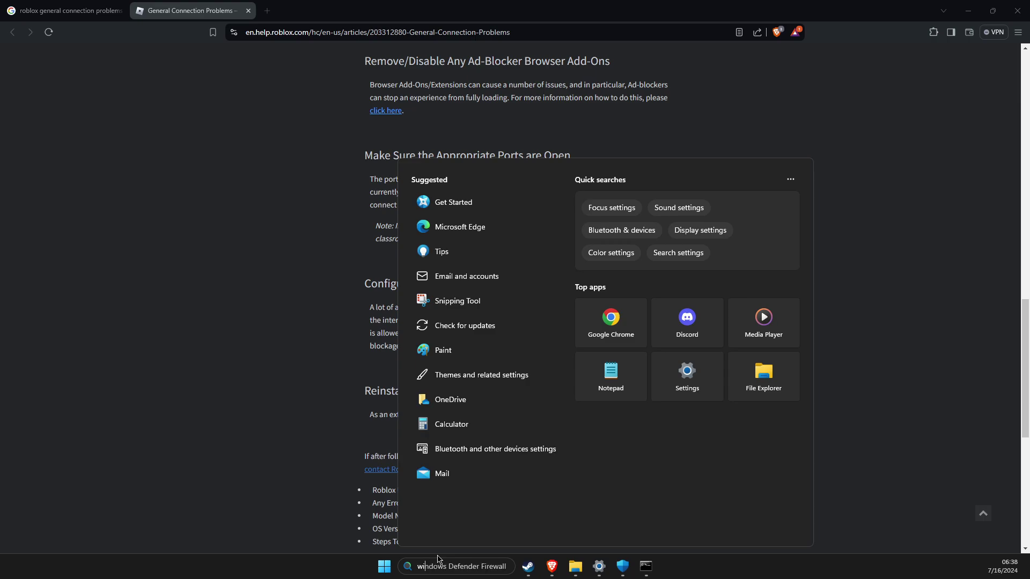
{"action": "type", "text": "windows"}
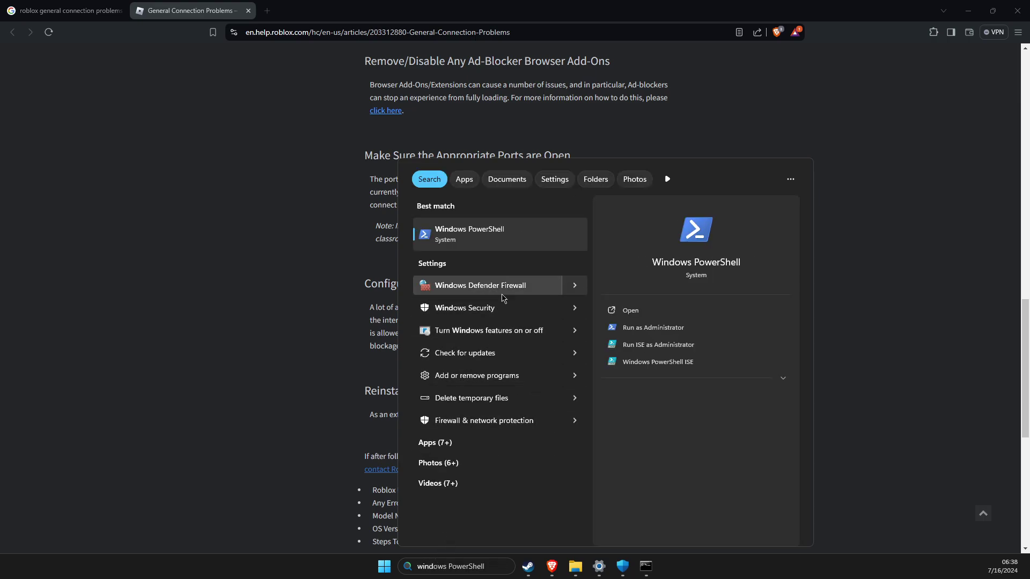
{"action": "left_click", "coordinate": [502, 295]}
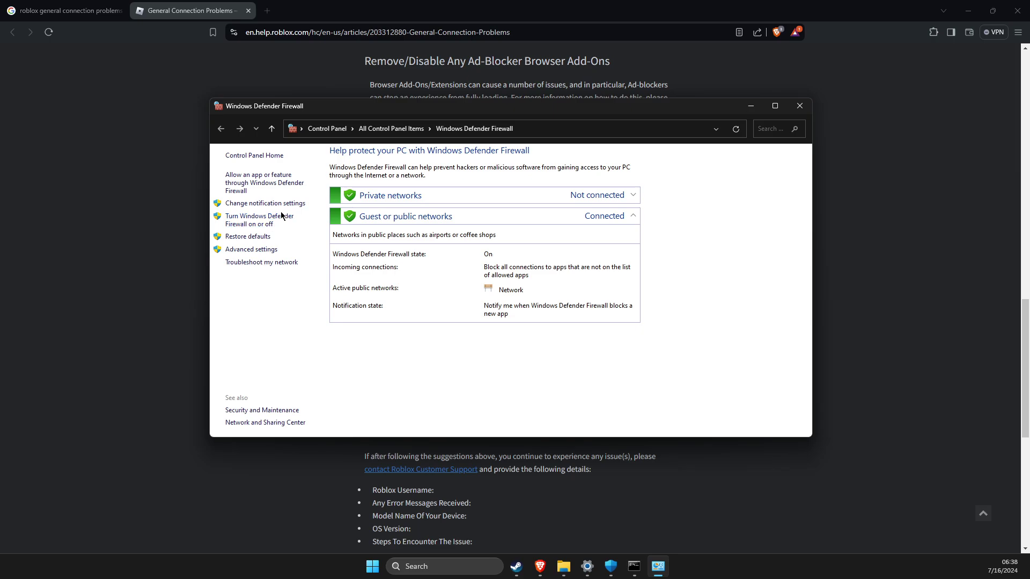
{"action": "left_click", "coordinate": [249, 249]}
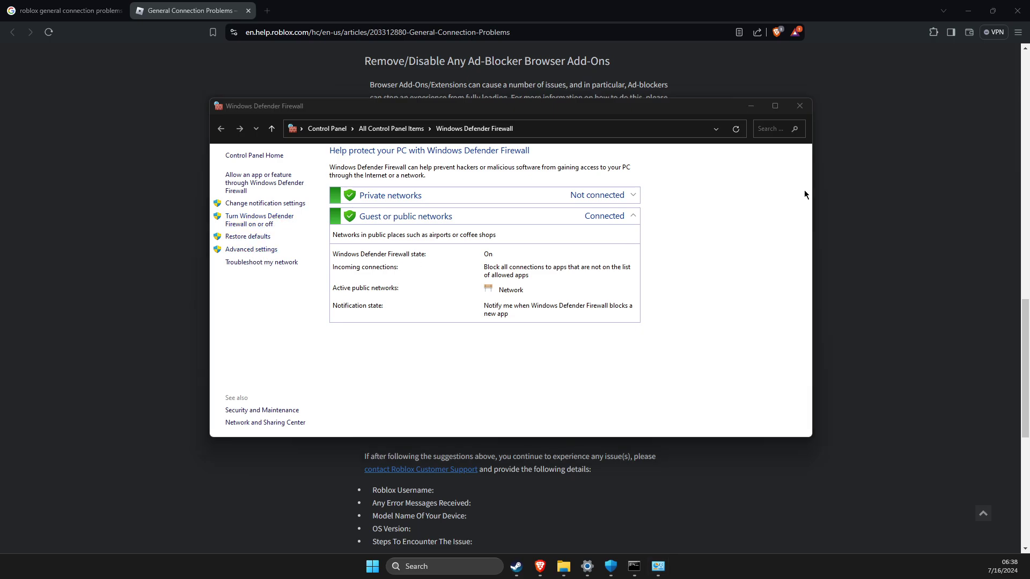
{"action": "left_click", "coordinate": [255, 149]}
{"action": "left_click", "coordinate": [607, 167]}
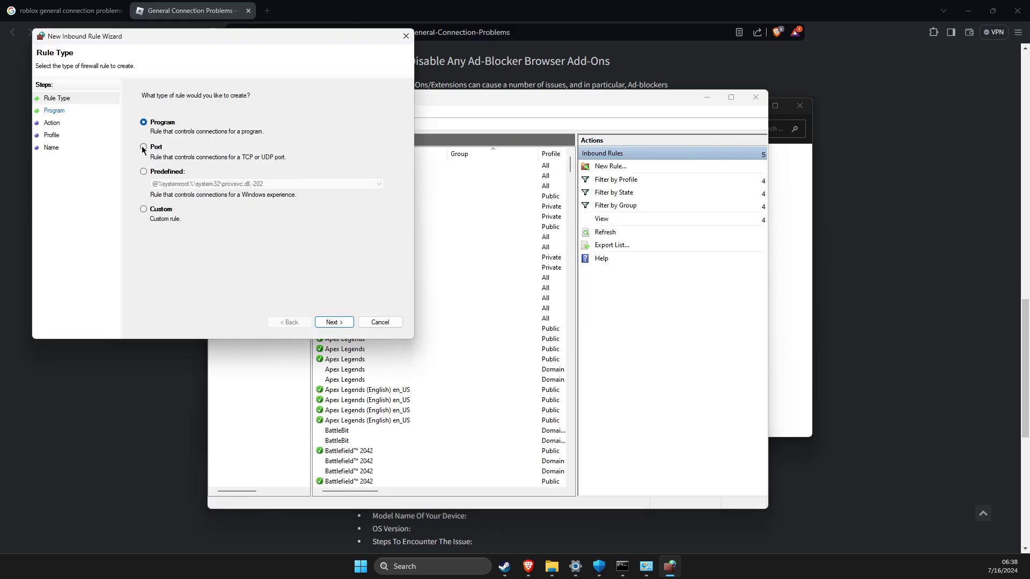
{"action": "left_click", "coordinate": [143, 146]}
{"action": "left_click", "coordinate": [328, 322]}
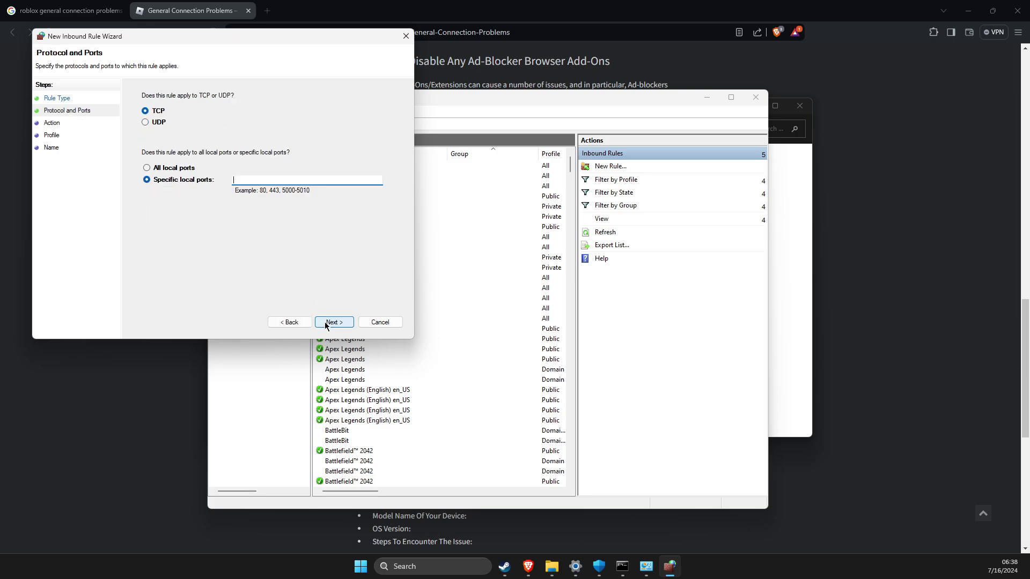
{"action": "left_click", "coordinate": [145, 123]}
{"action": "left_click", "coordinate": [253, 180]}
{"action": "key", "text": "ctrl+v"}
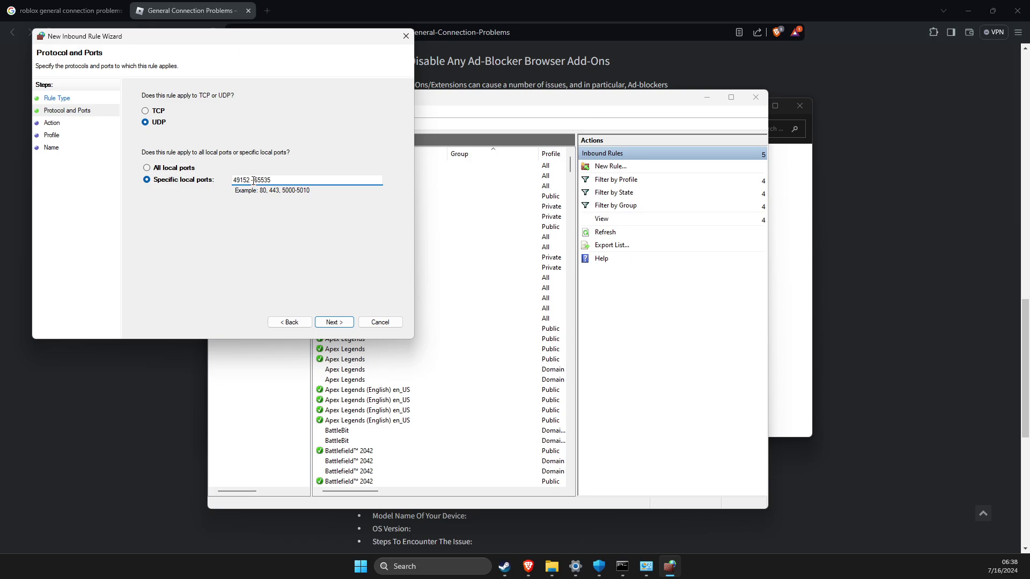
{"action": "key", "text": "BackSpace"}
{"action": "key", "text": "Left"}
{"action": "key", "text": "BackSpace"}
Allow the connection on all profiles and finish the rule as 'inbound roblox'.
{"action": "left_click", "coordinate": [323, 320]}
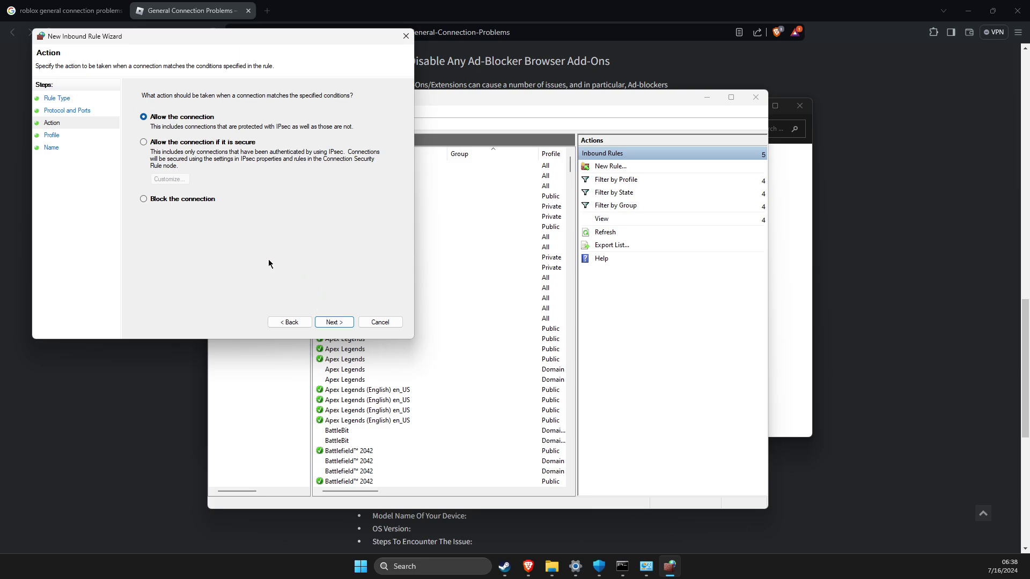
{"action": "left_click", "coordinate": [336, 322]}
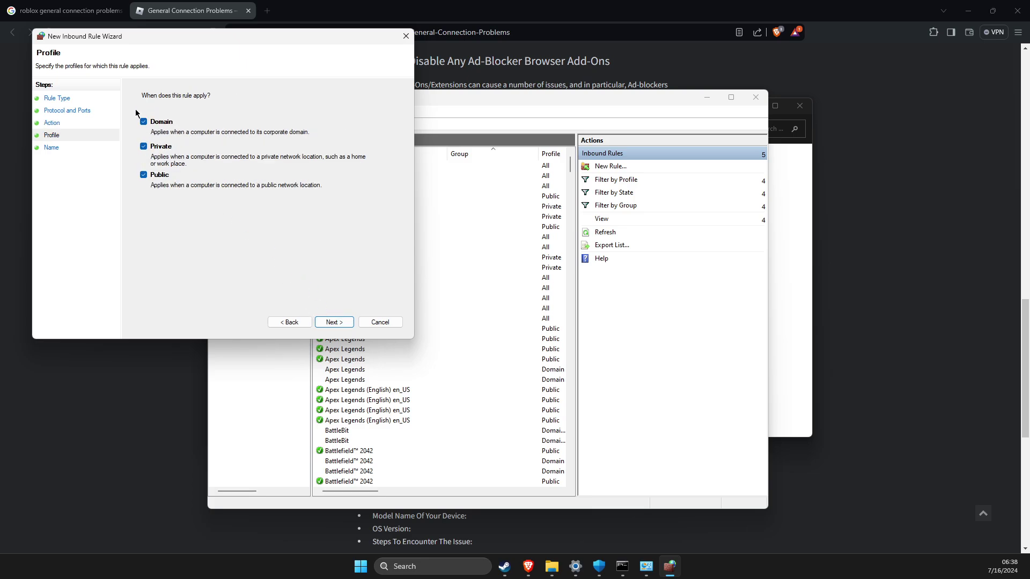
{"action": "left_click", "coordinate": [320, 319]}
{"action": "type", "text": "inbound robl"}
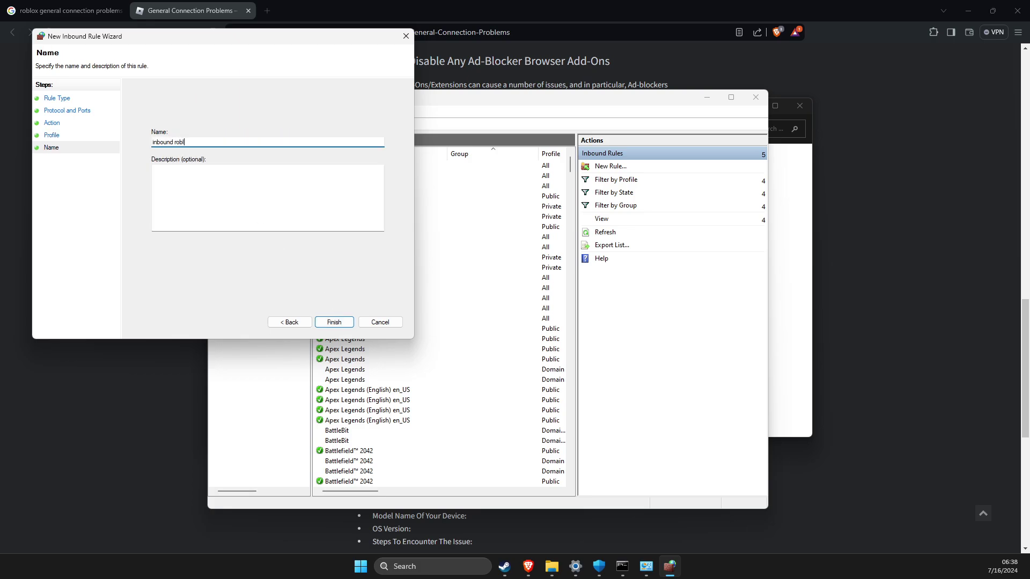
{"action": "type", "text": "ox"}
{"action": "left_click", "coordinate": [328, 320]}
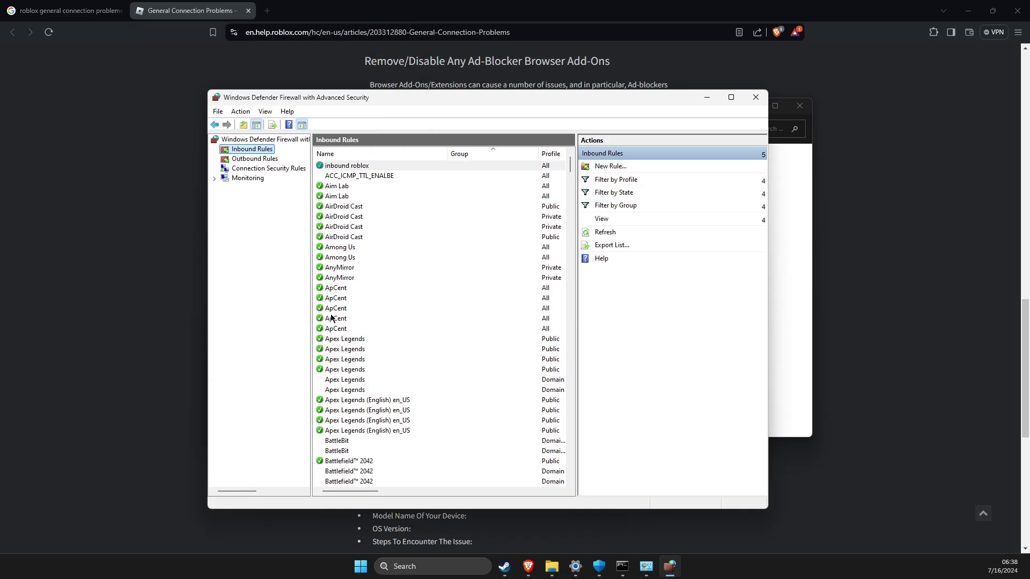
{"action": "left_click", "coordinate": [244, 159]}
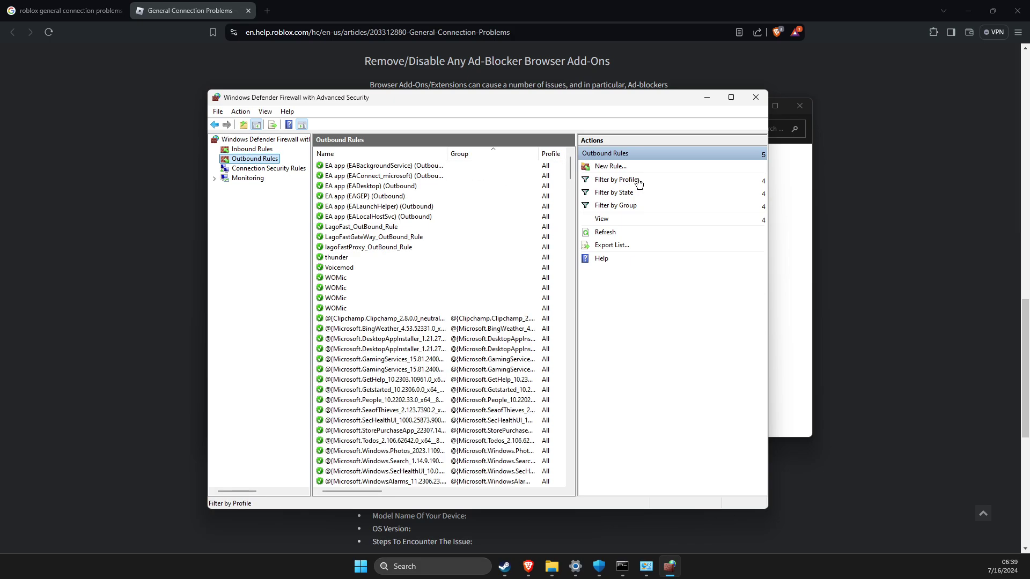
{"action": "left_click", "coordinate": [608, 167]}
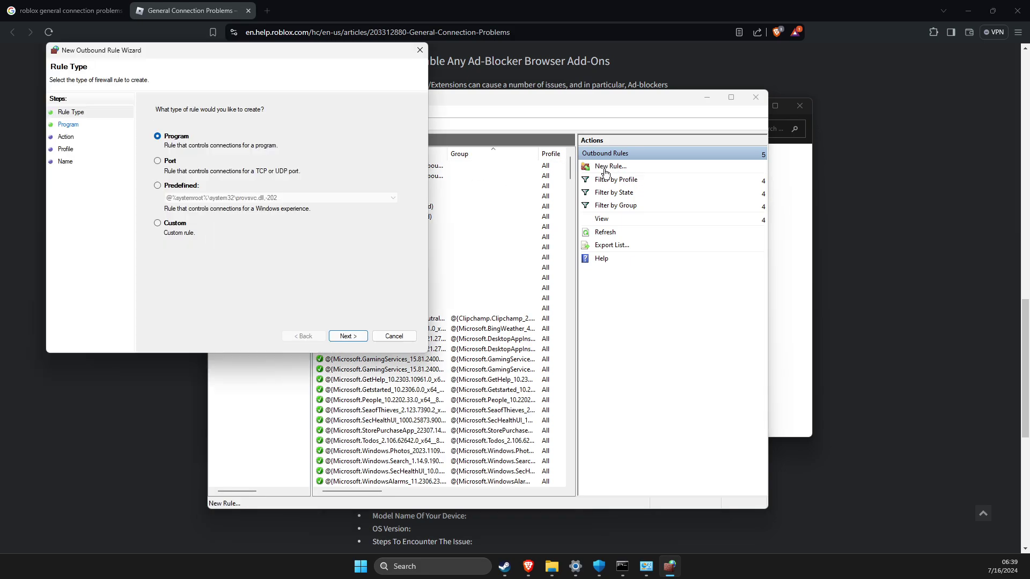
{"action": "left_click", "coordinate": [158, 161]}
{"action": "left_click", "coordinate": [346, 336]}
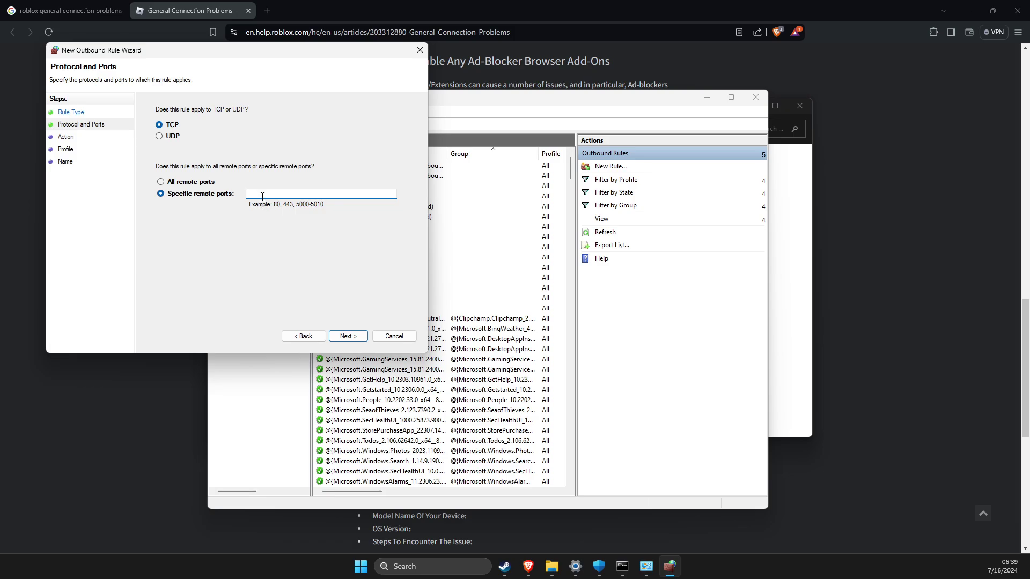
{"action": "key", "text": "ctrl+v"}
{"action": "key", "text": "BackSpace"}
{"action": "key", "text": "Delete"}
Allow the connection on all profiles and finish the rule as 'outbound roblox'.
{"action": "left_click", "coordinate": [347, 335]}
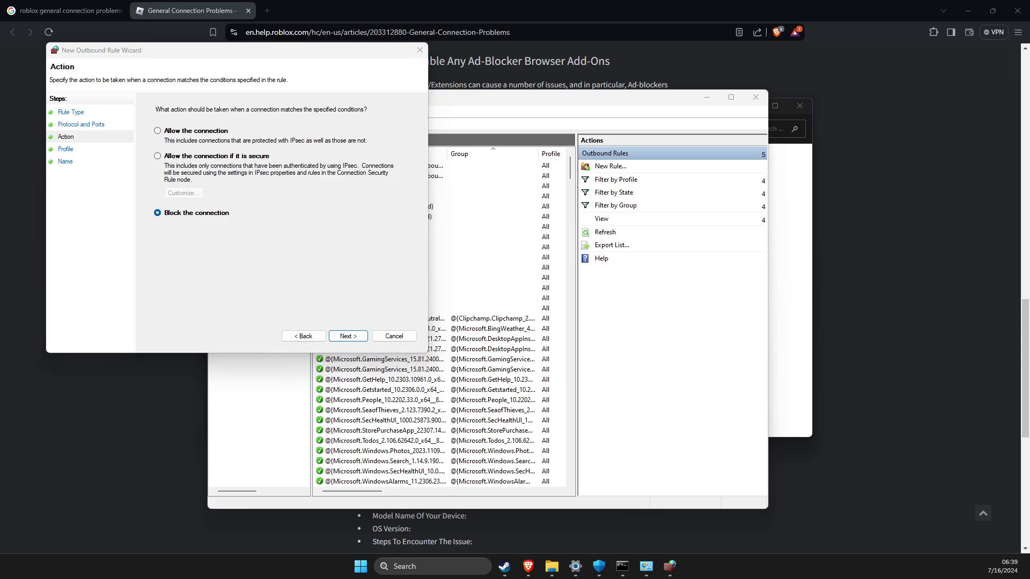
{"action": "left_click", "coordinate": [348, 336]}
{"action": "left_click", "coordinate": [348, 335]}
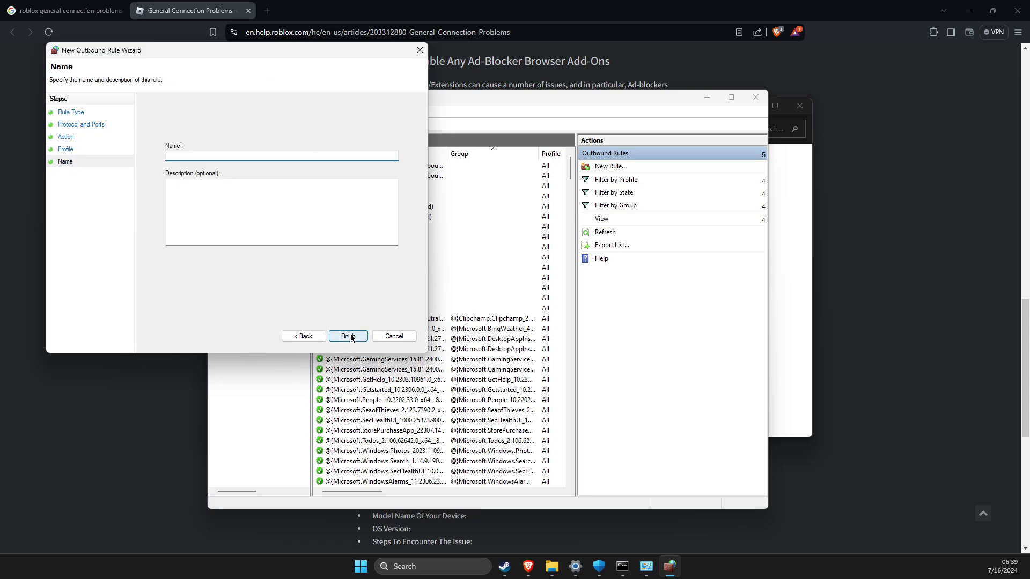
{"action": "type", "text": "outbound roblox"}
{"action": "left_click", "coordinate": [354, 336]}
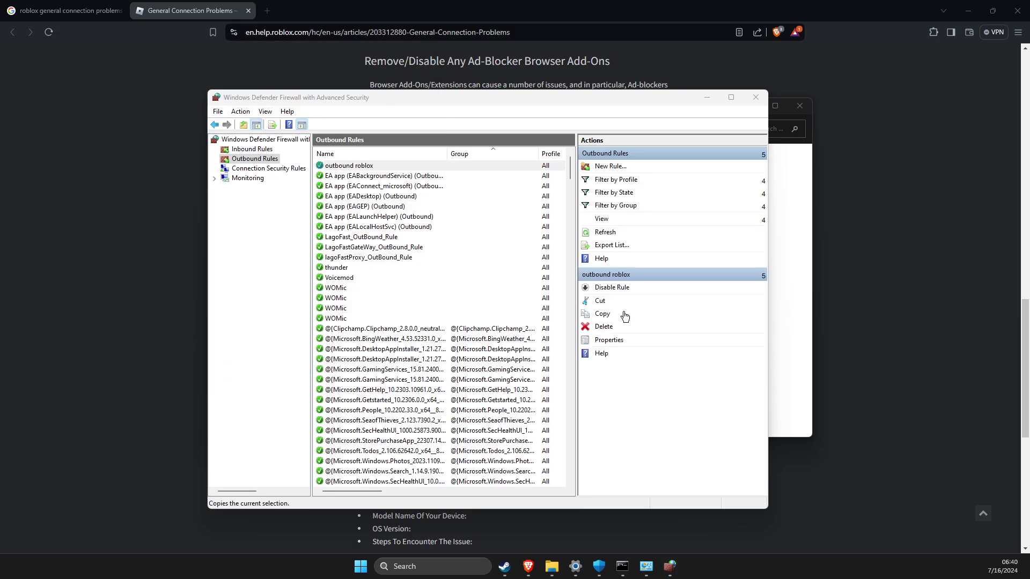